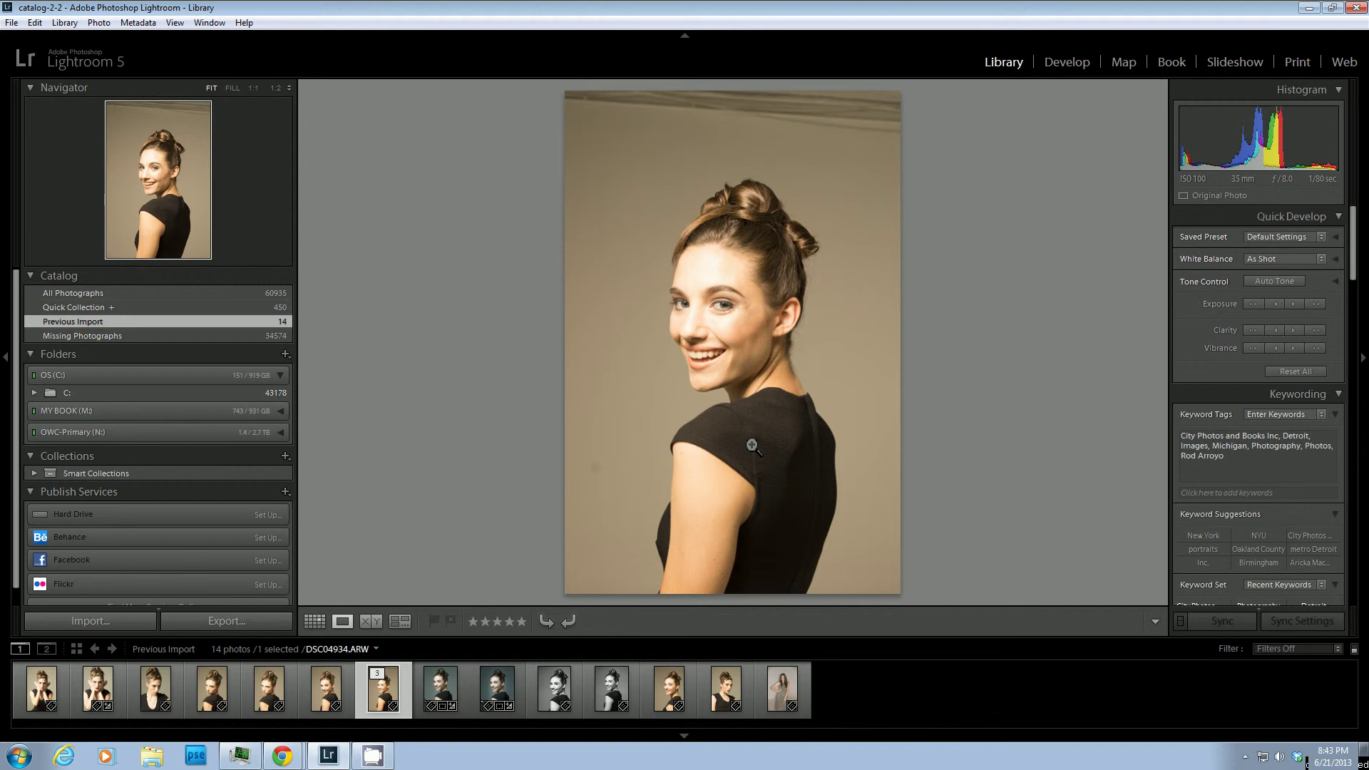
# Create a virtual copy of the selected portrait DSC04934.ARW and select Copy 3
pyautogui.rightClick(383, 686)
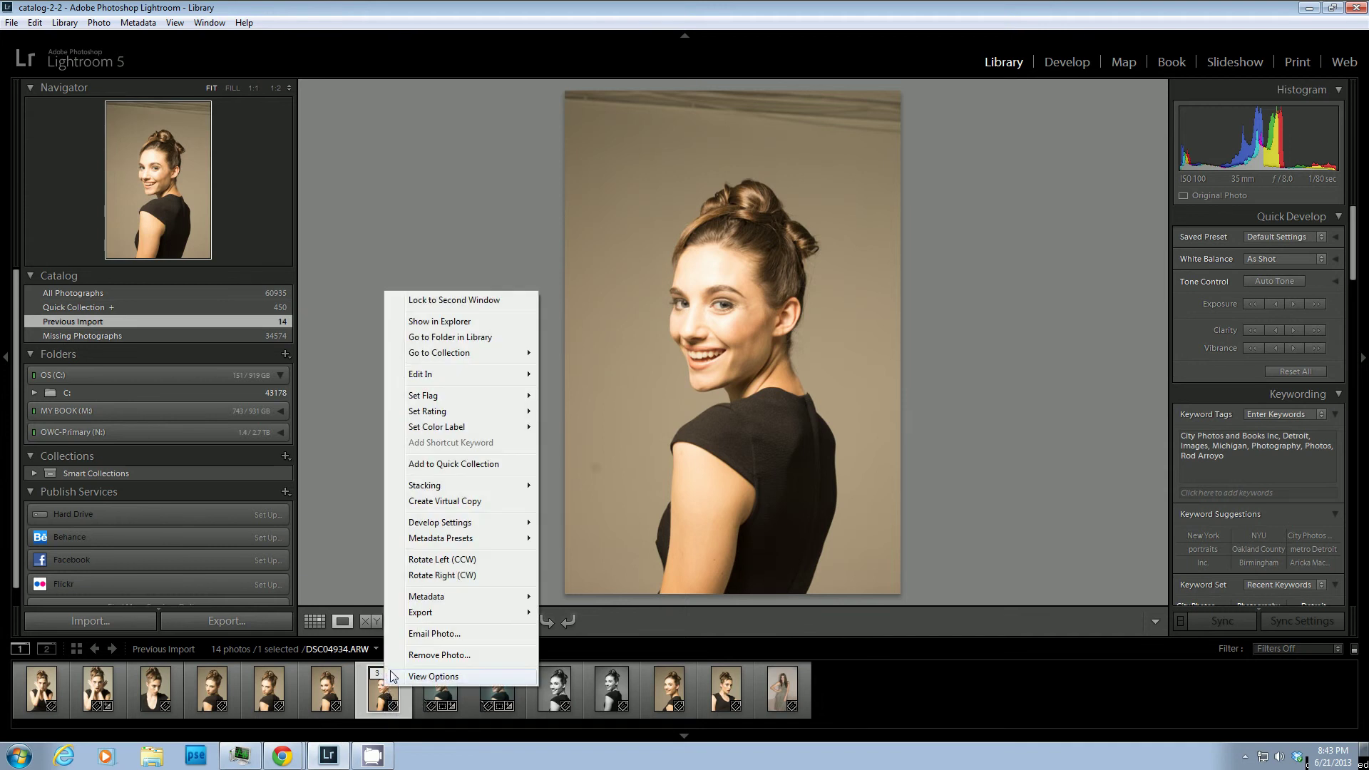
pyautogui.click(449, 500)
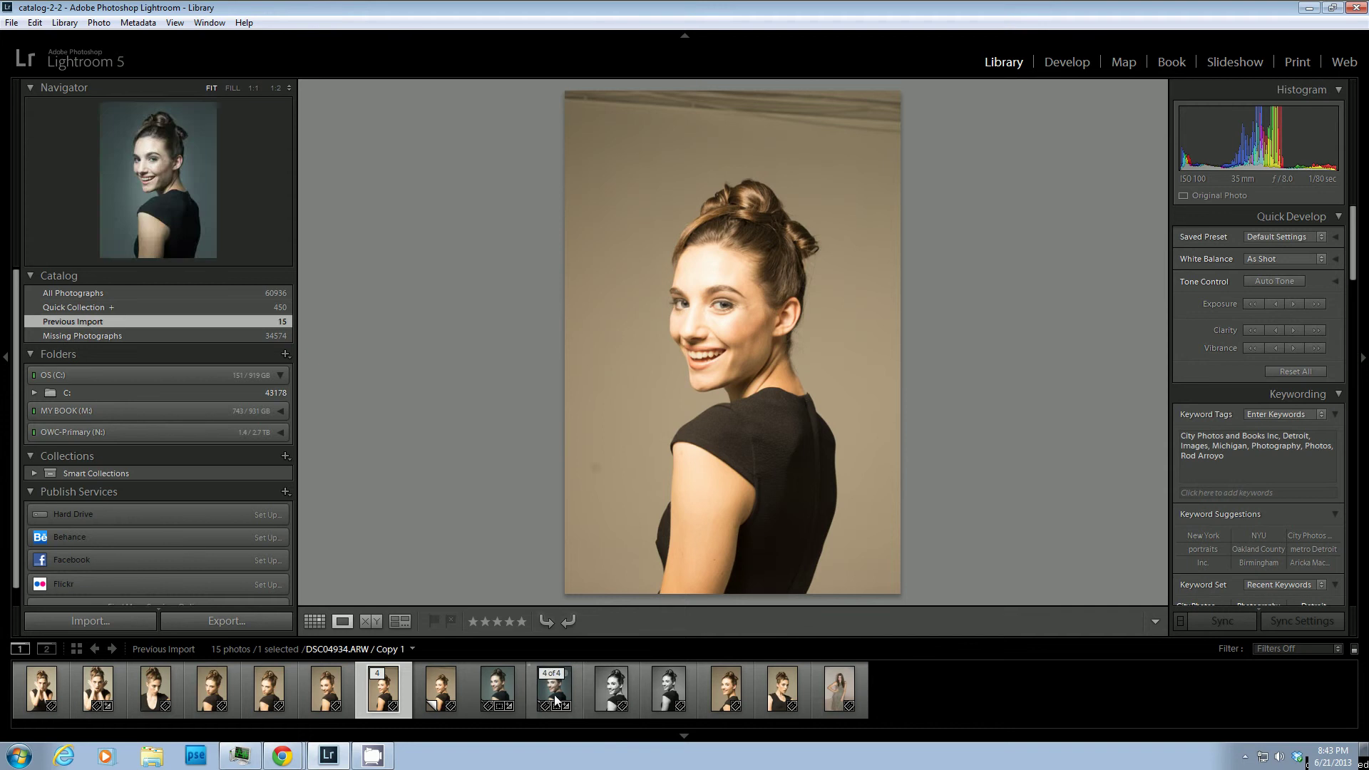
pyautogui.click(448, 693)
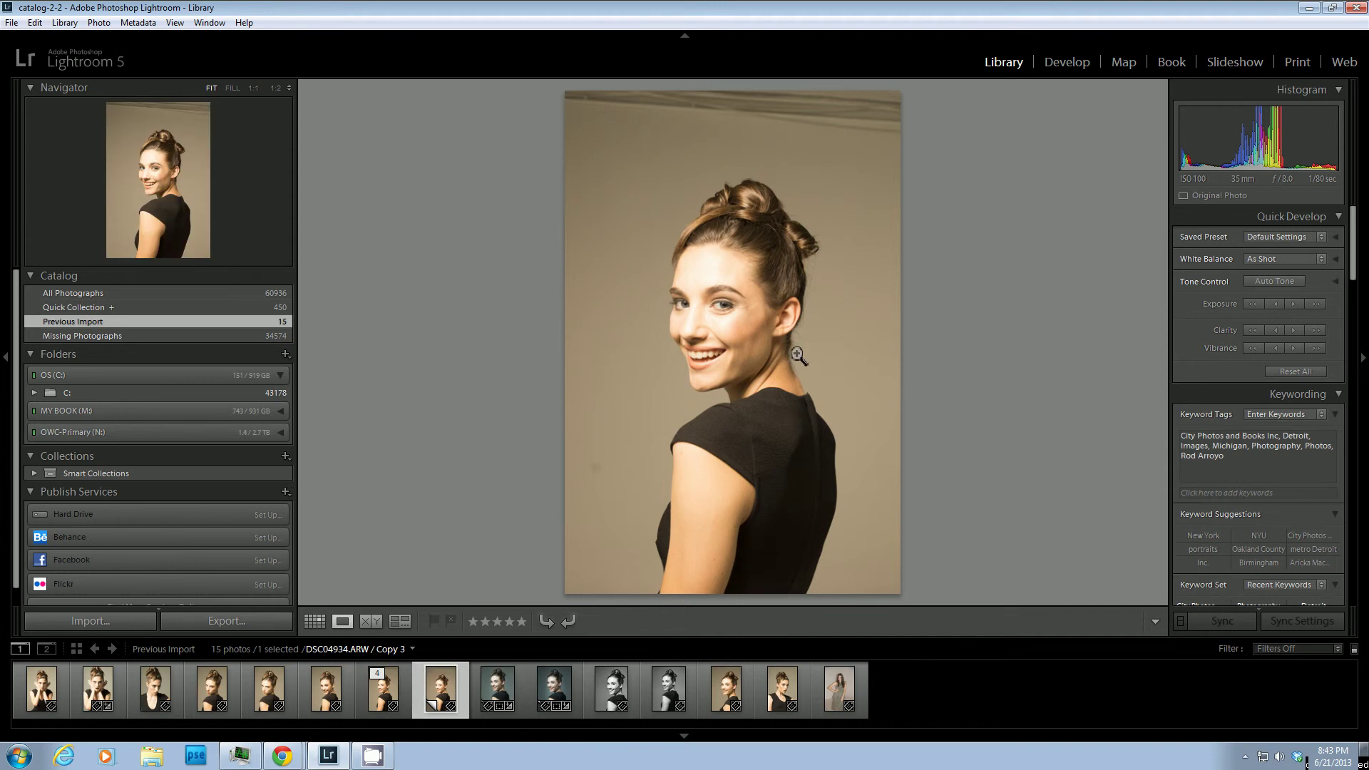
# Open the selected copy in the Develop module and set its white balance by sampling a neutral point on the woman's face
pyautogui.click(1061, 68)
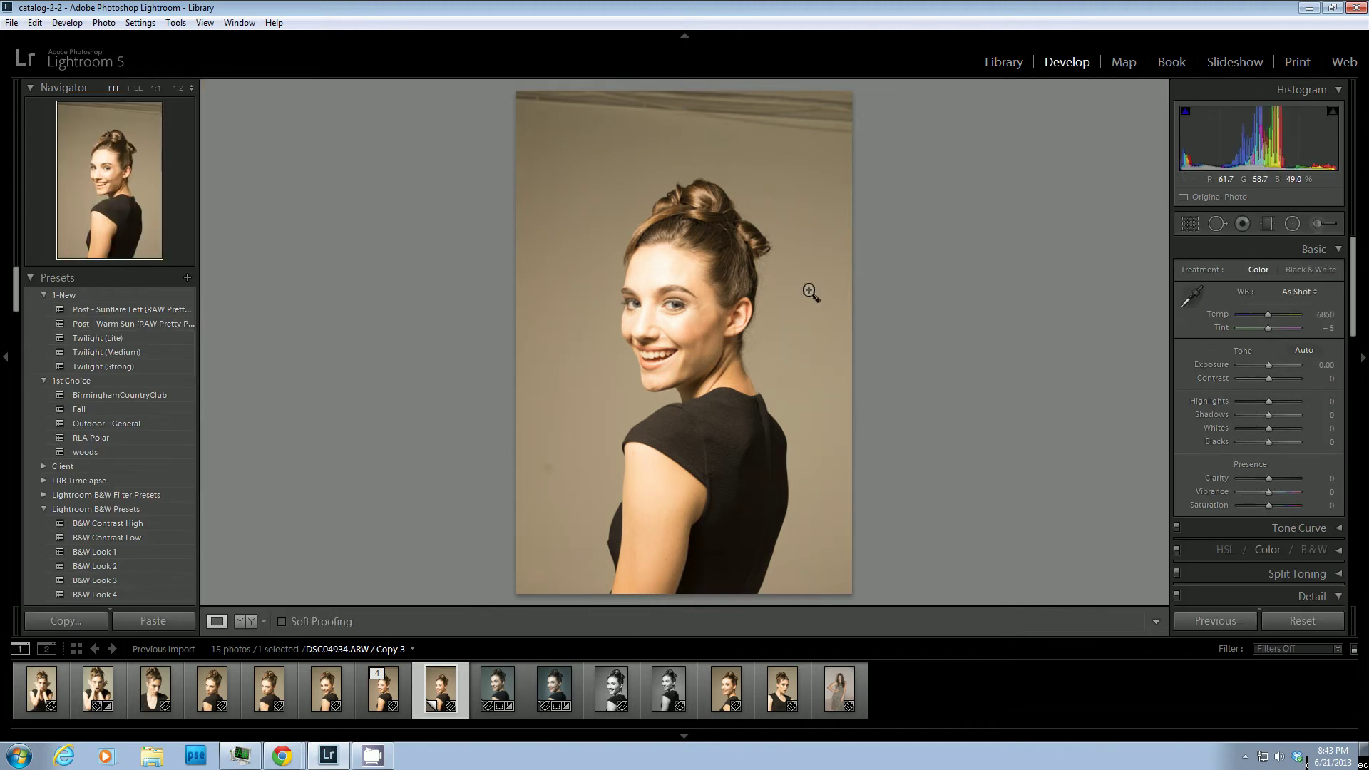
pyautogui.click(1190, 297)
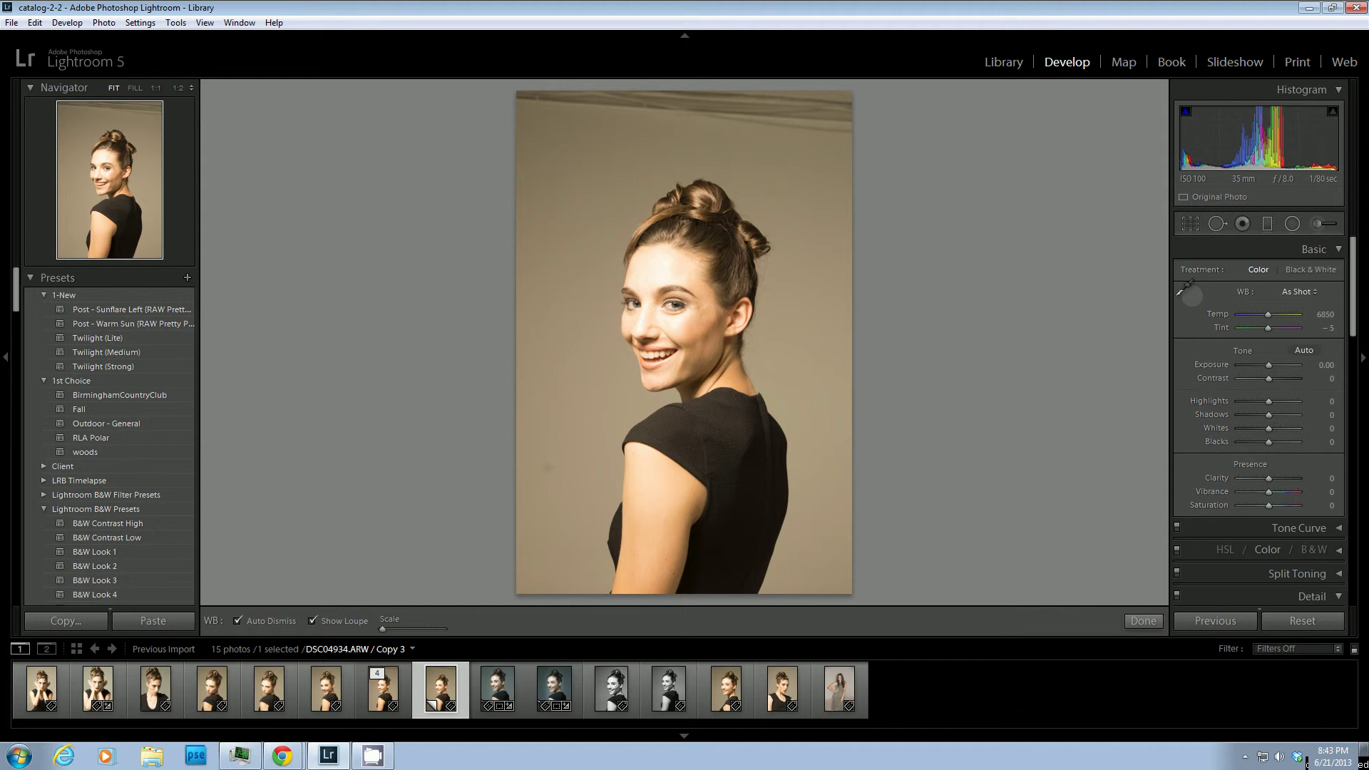
pyautogui.click(659, 290)
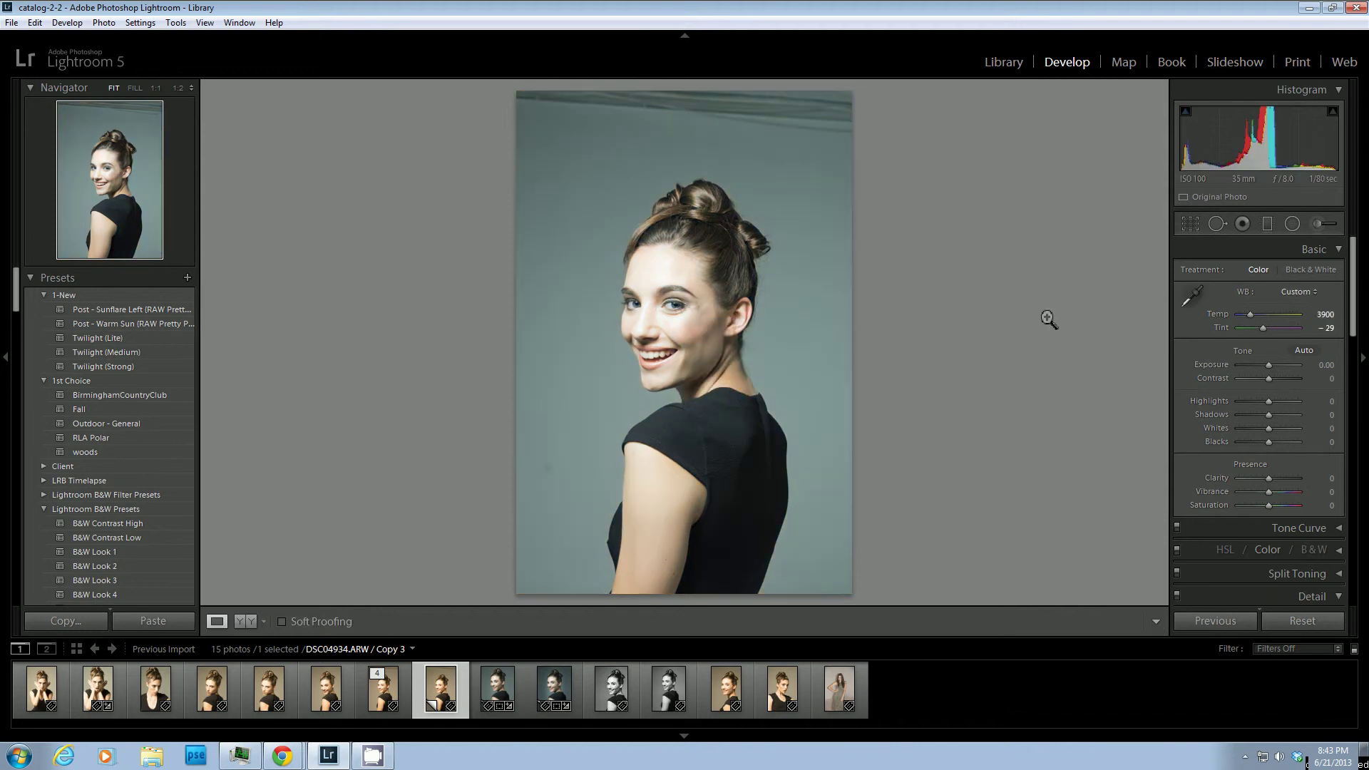
# Crop away the strip of backdrop above the woman's head, keeping the full width, and apply the crop
pyautogui.click(1189, 224)
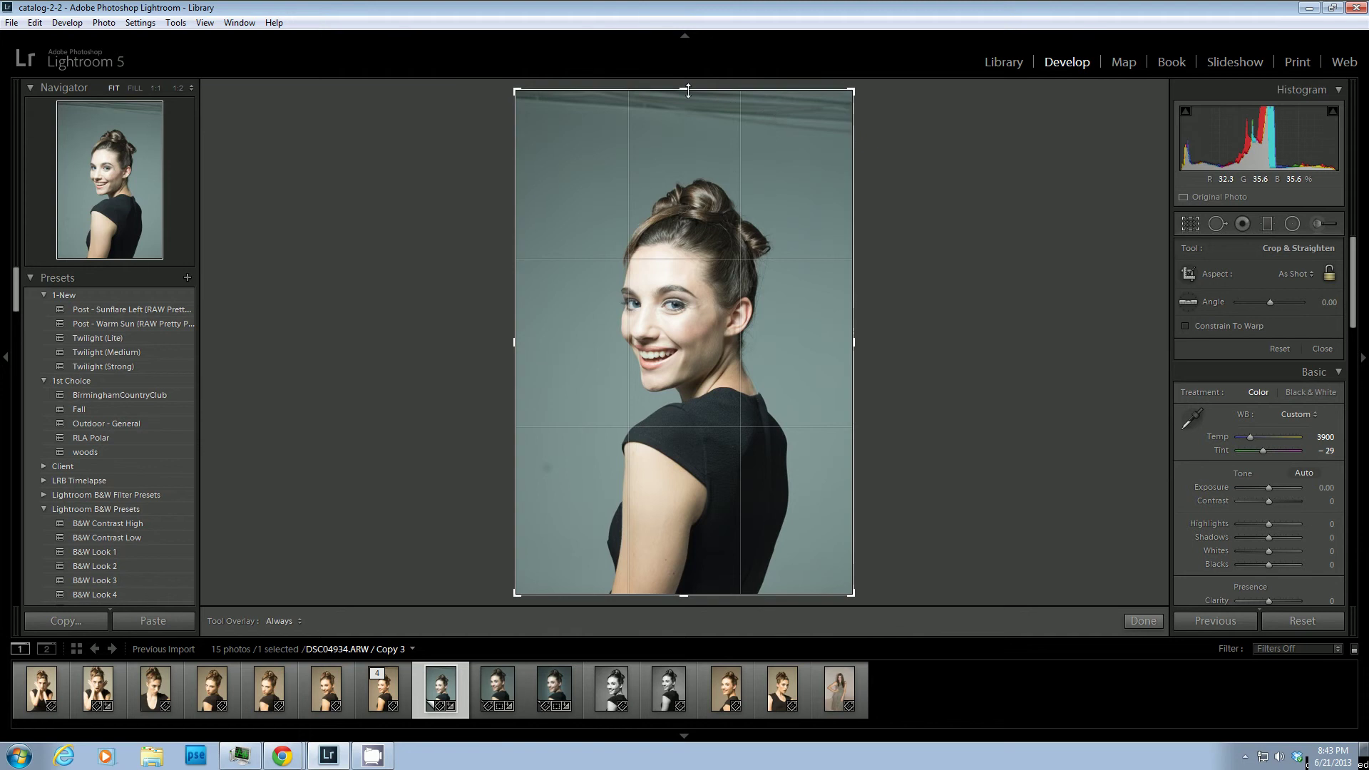
pyautogui.moveTo(684, 90); pyautogui.dragTo(684, 112)
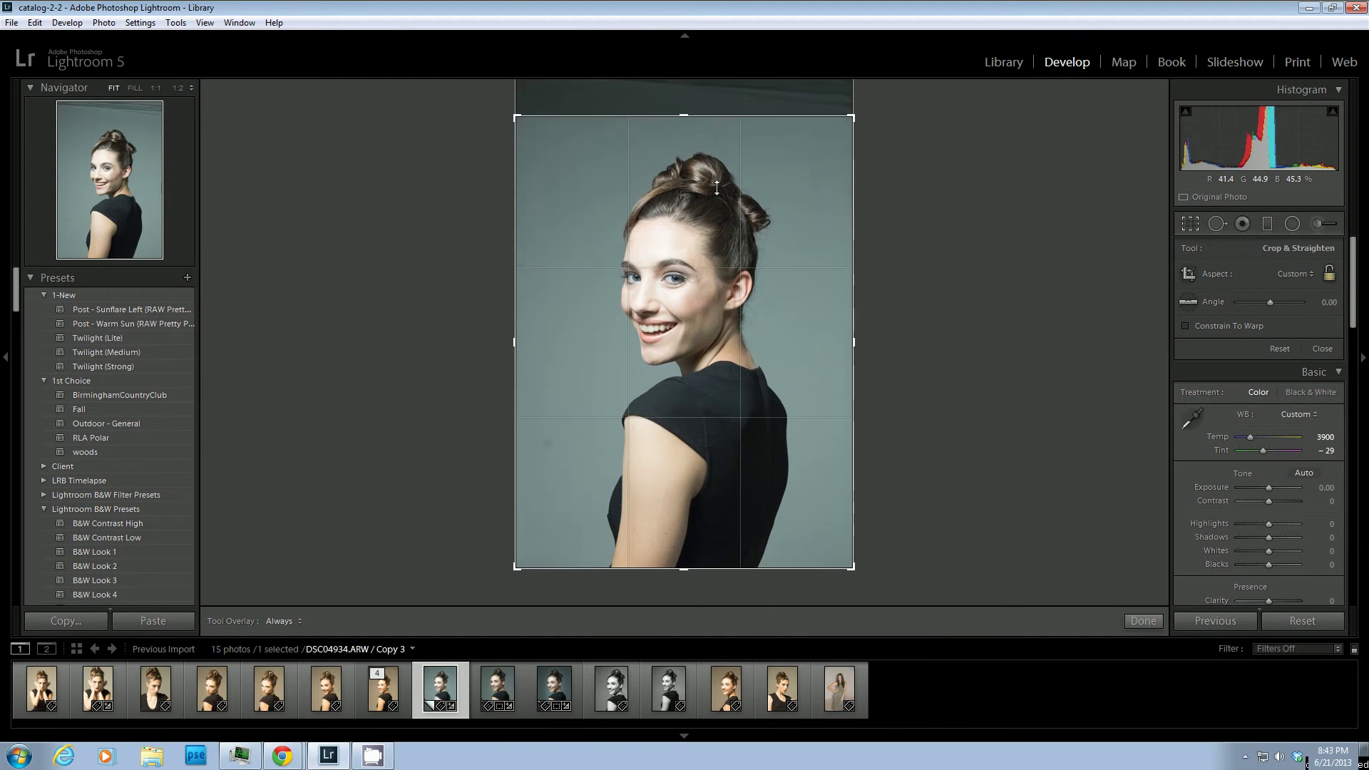
pyautogui.moveTo(881, 534); pyautogui.dragTo(889, 563)
pyautogui.press('Return')
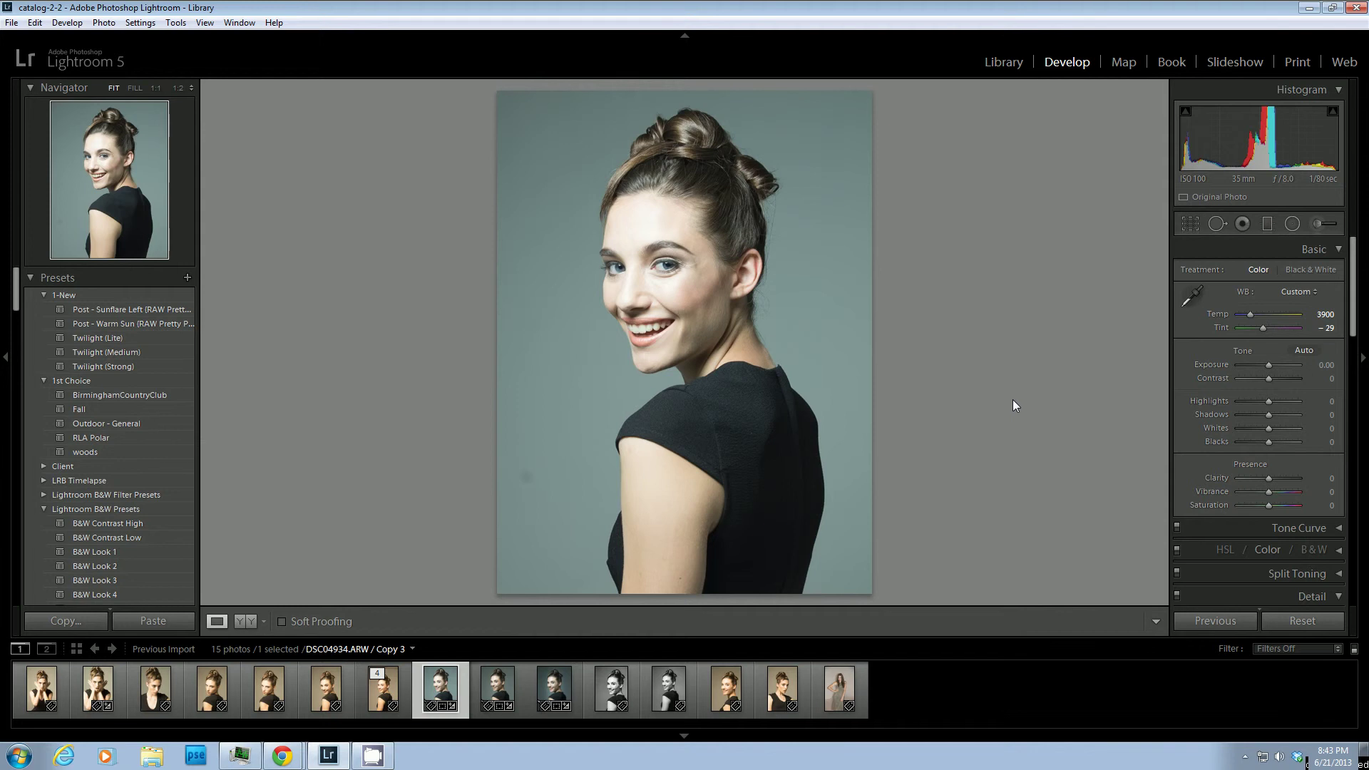
# Preview the cropped portrait full screen from the Library module and return to the Develop module
pyautogui.click(1001, 64)
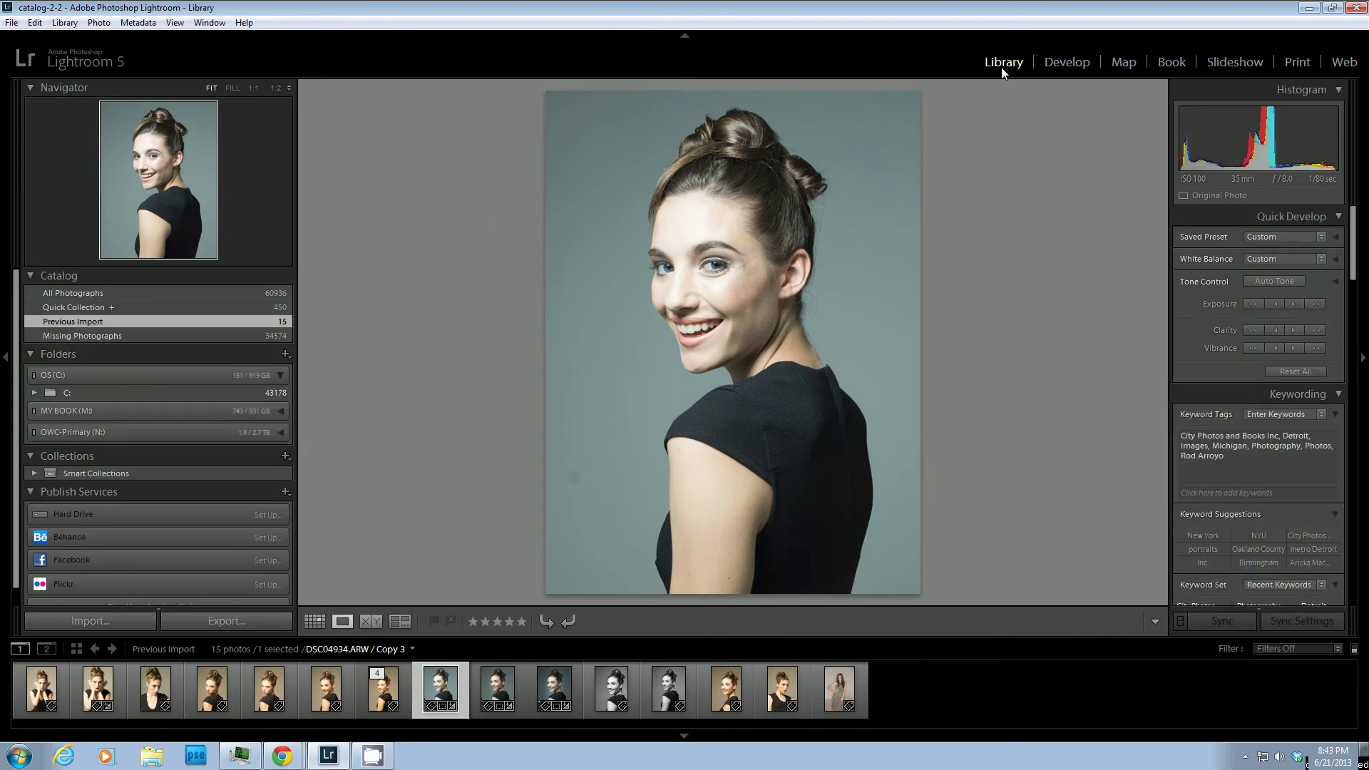
pyautogui.press('f')
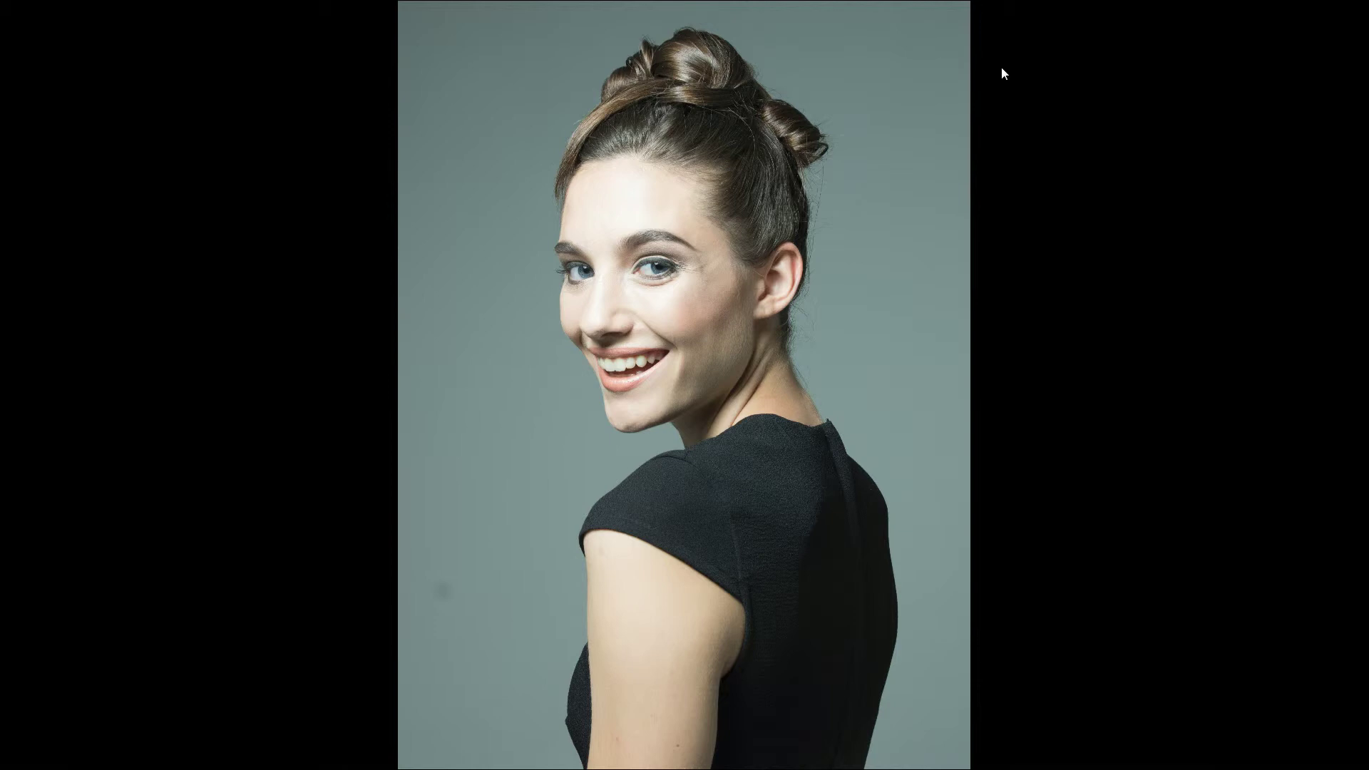
pyautogui.press('Escape')
pyautogui.click(1065, 62)
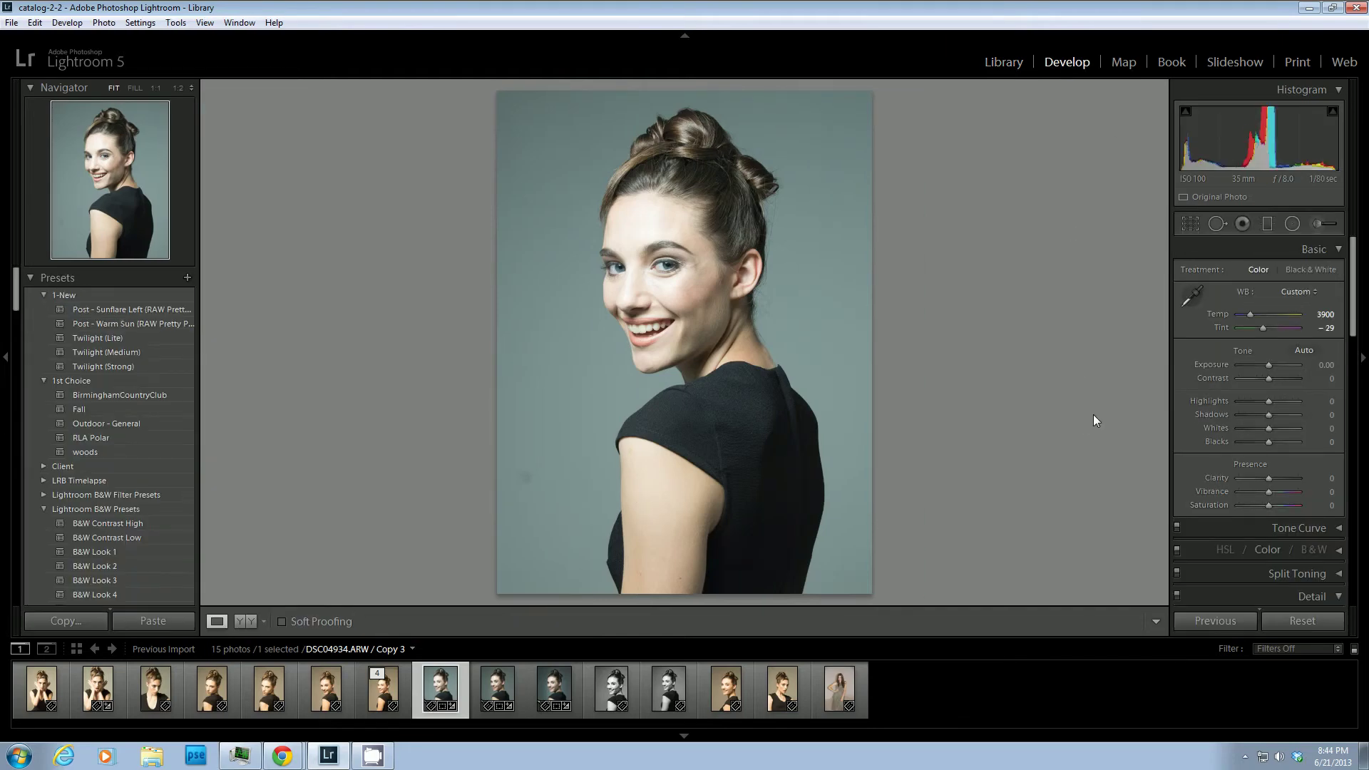
# Turn on Visualize Spots and heal the backdrop blemishes beside the arm with a size 78 Heal brush, repositioning the sample areas
pyautogui.click(1217, 225)
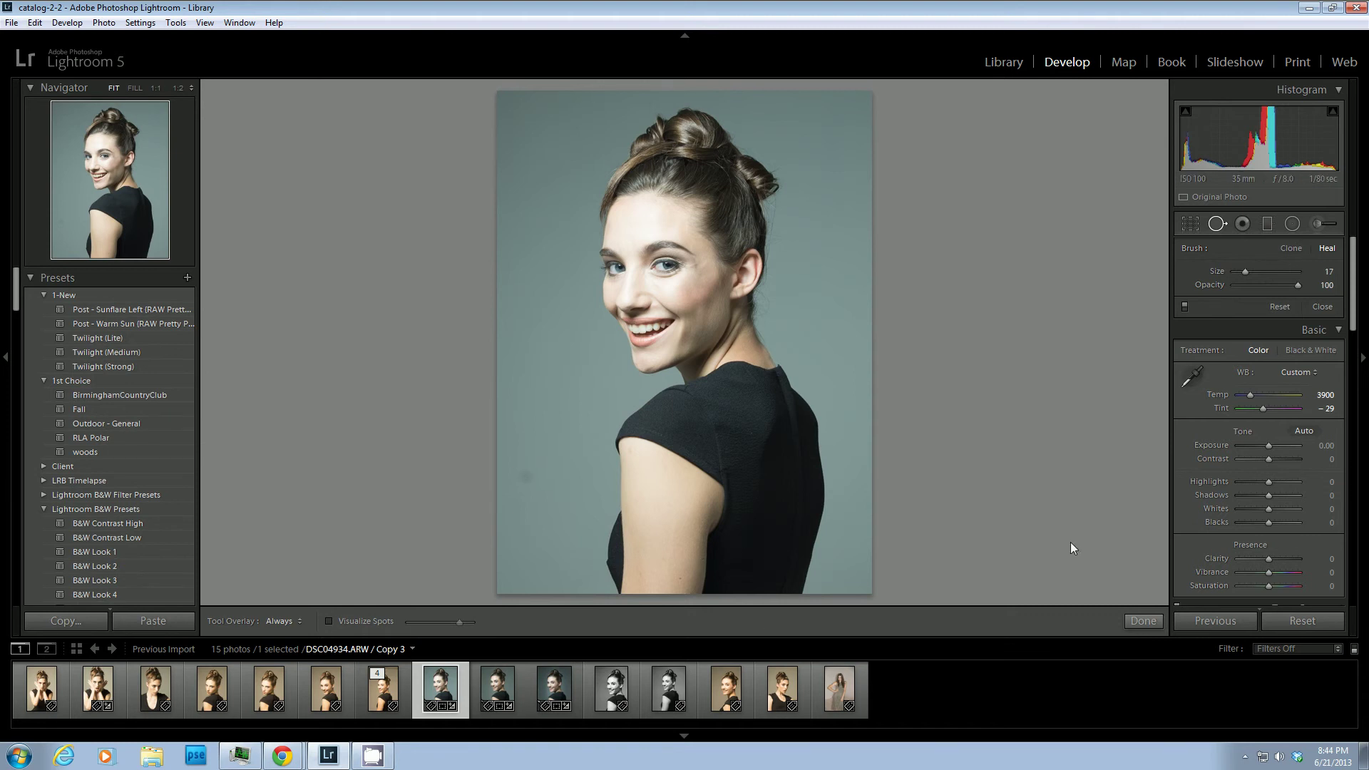
pyautogui.click(329, 621)
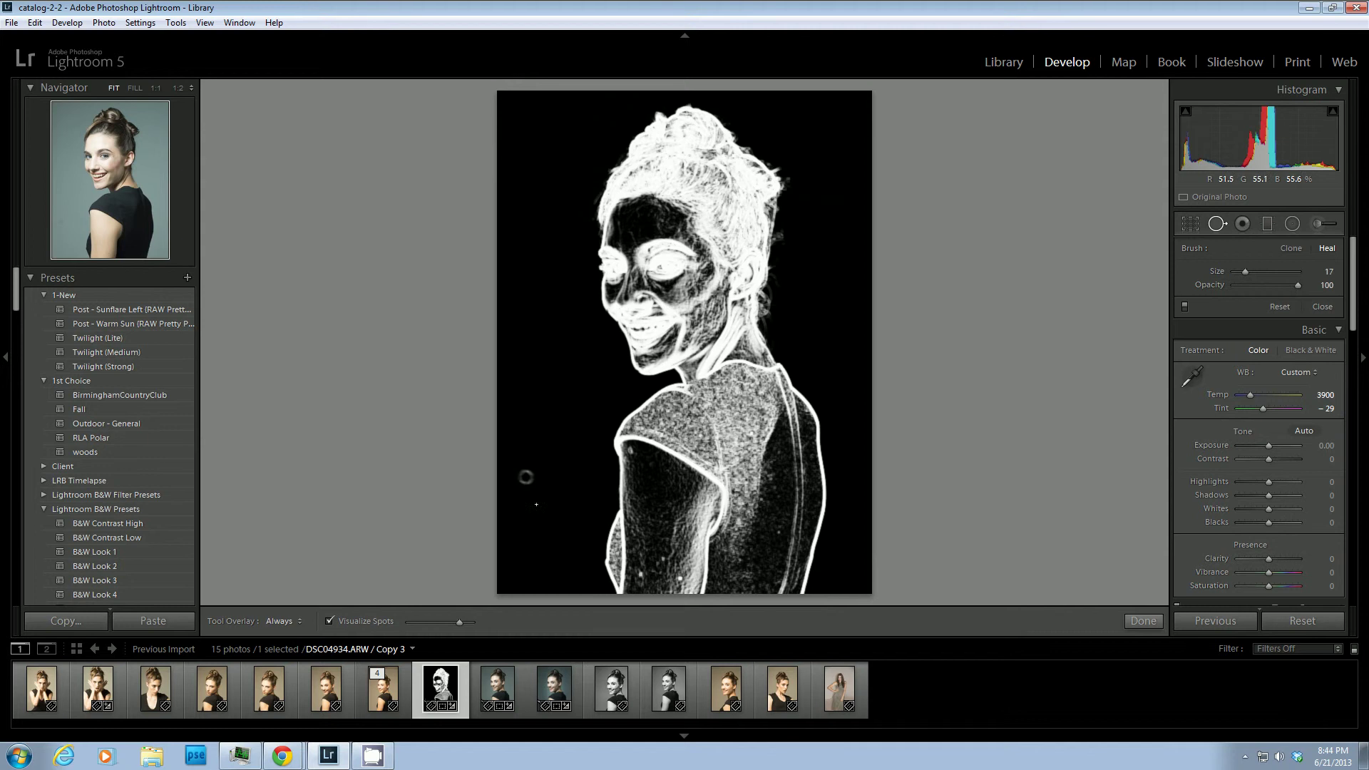
pyautogui.scroll(10, 536, 504)
pyautogui.click(526, 476)
pyautogui.moveTo(567, 483); pyautogui.dragTo(553, 443)
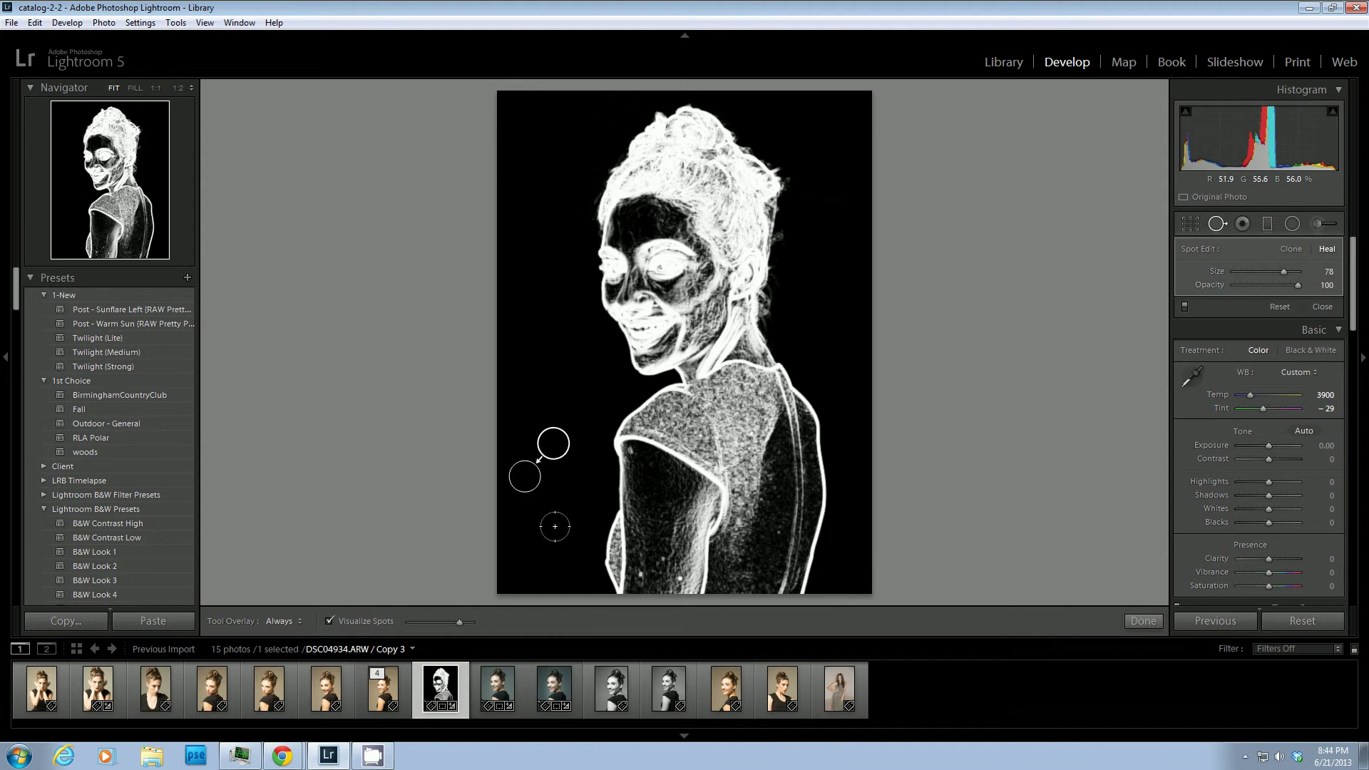
pyautogui.moveTo(576, 487); pyautogui.dragTo(543, 538)
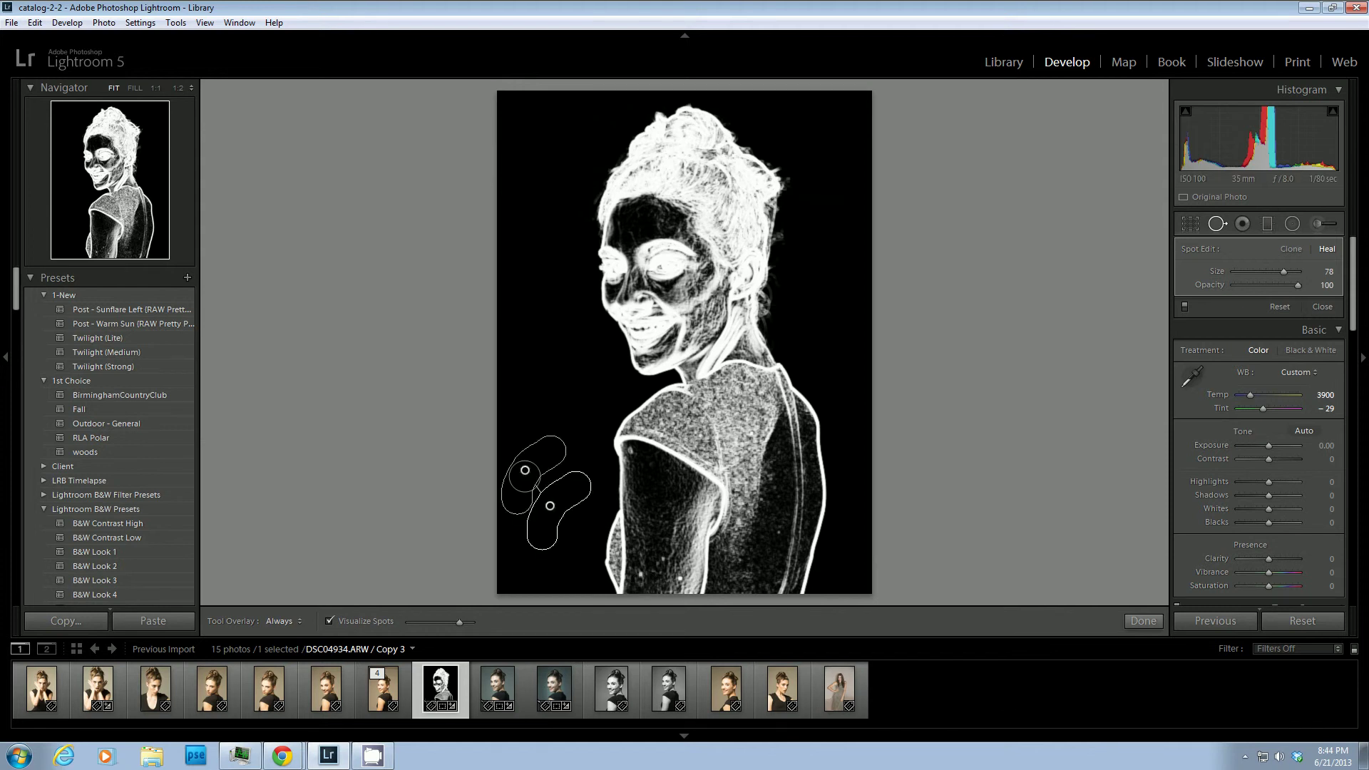
pyautogui.moveTo(525, 469); pyautogui.dragTo(556, 441)
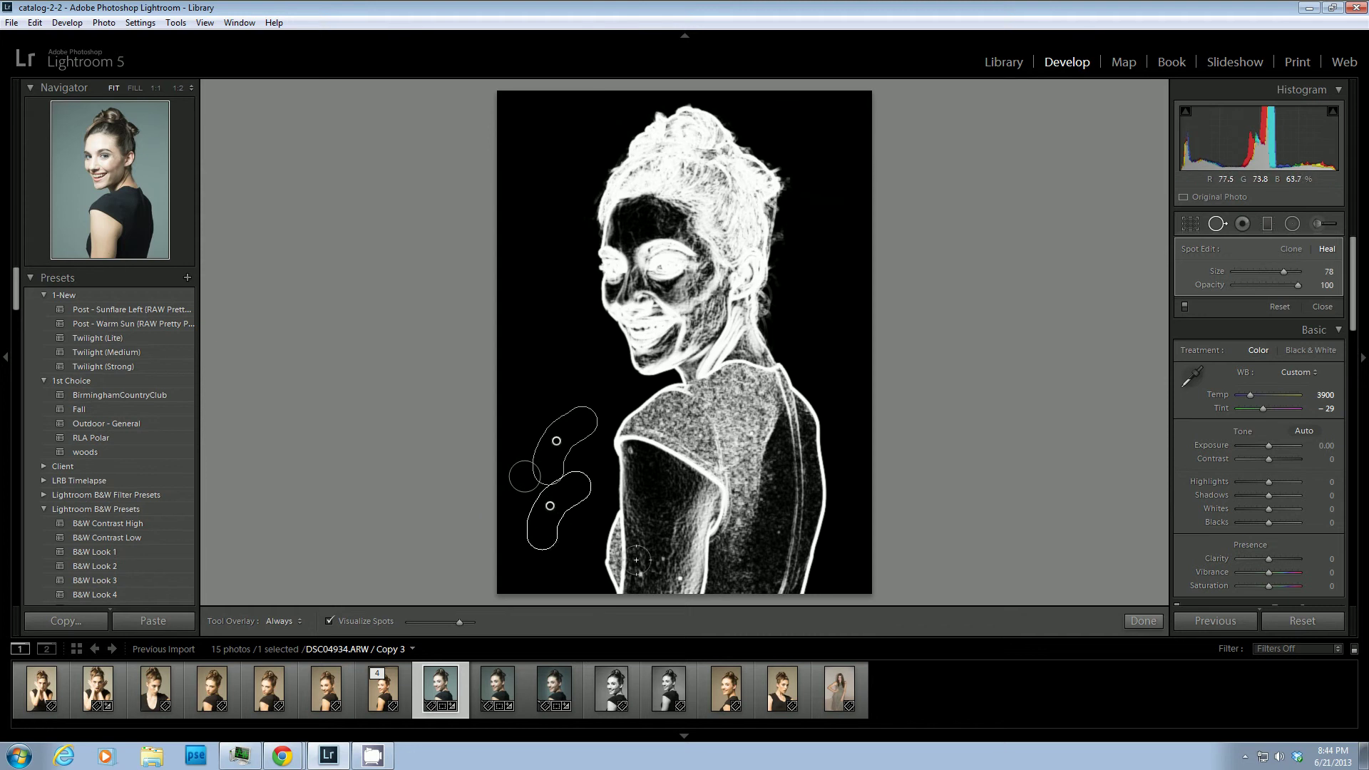
# Heal three blemishes on the woman's upper arm at size 76, turn off Visualize Spots, and close Spot Removal
pyautogui.click(663, 561)
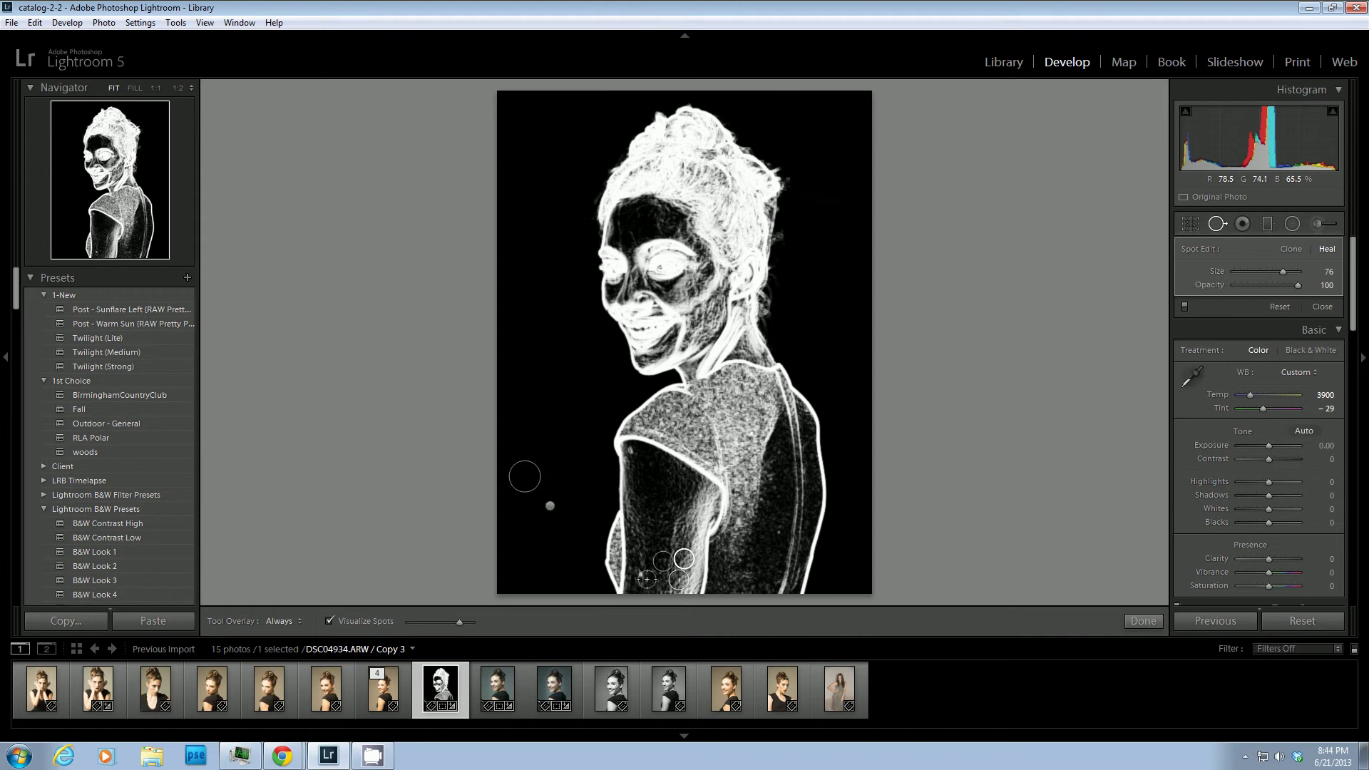
pyautogui.click(641, 576)
pyautogui.press('Escape')
pyautogui.click(630, 452)
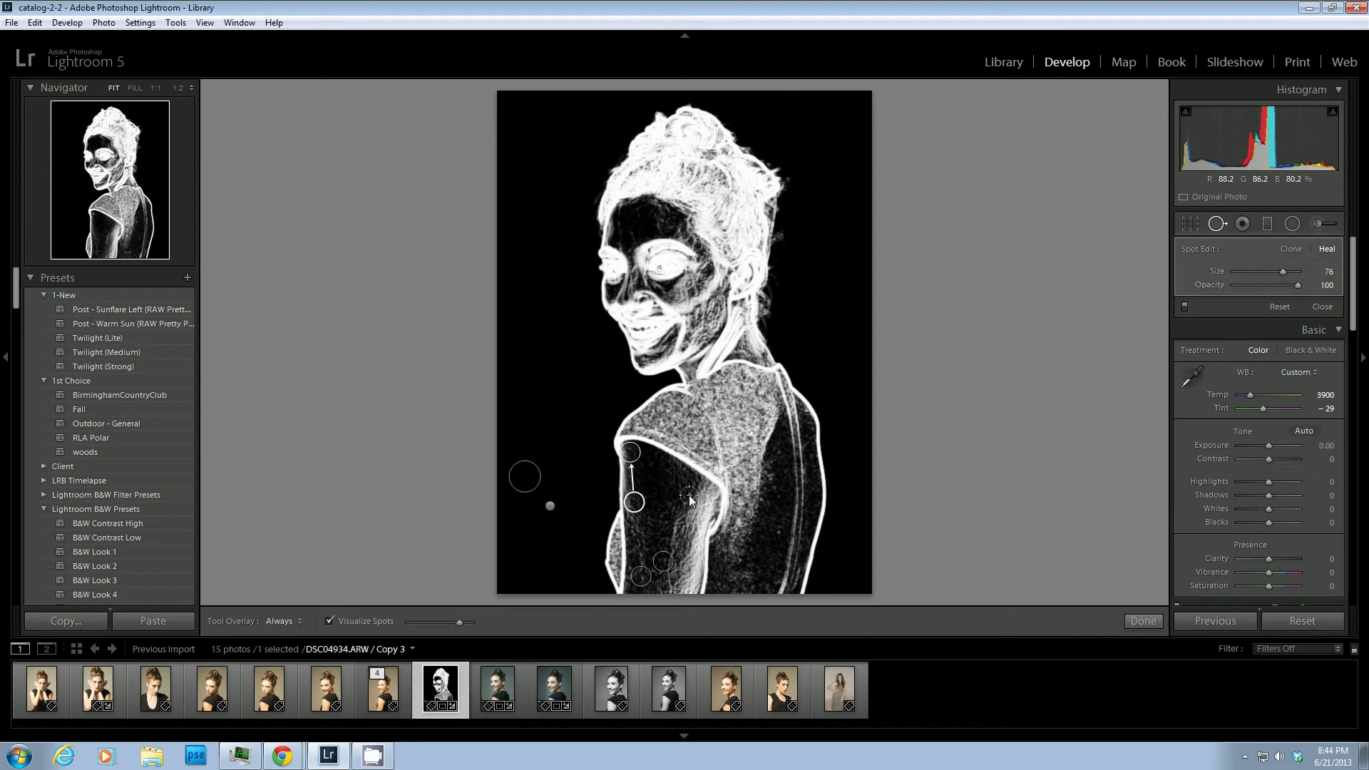
pyautogui.moveTo(635, 513); pyautogui.dragTo(651, 488)
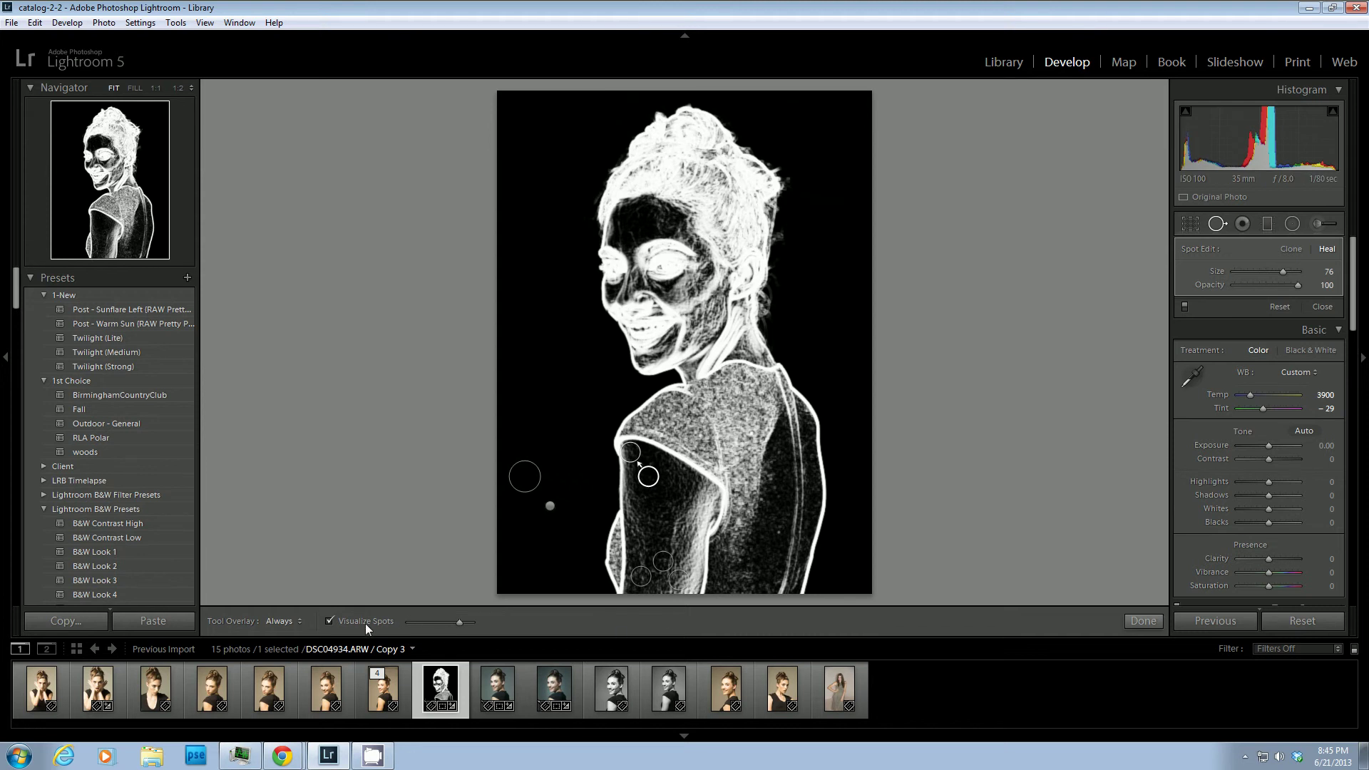
pyautogui.click(332, 619)
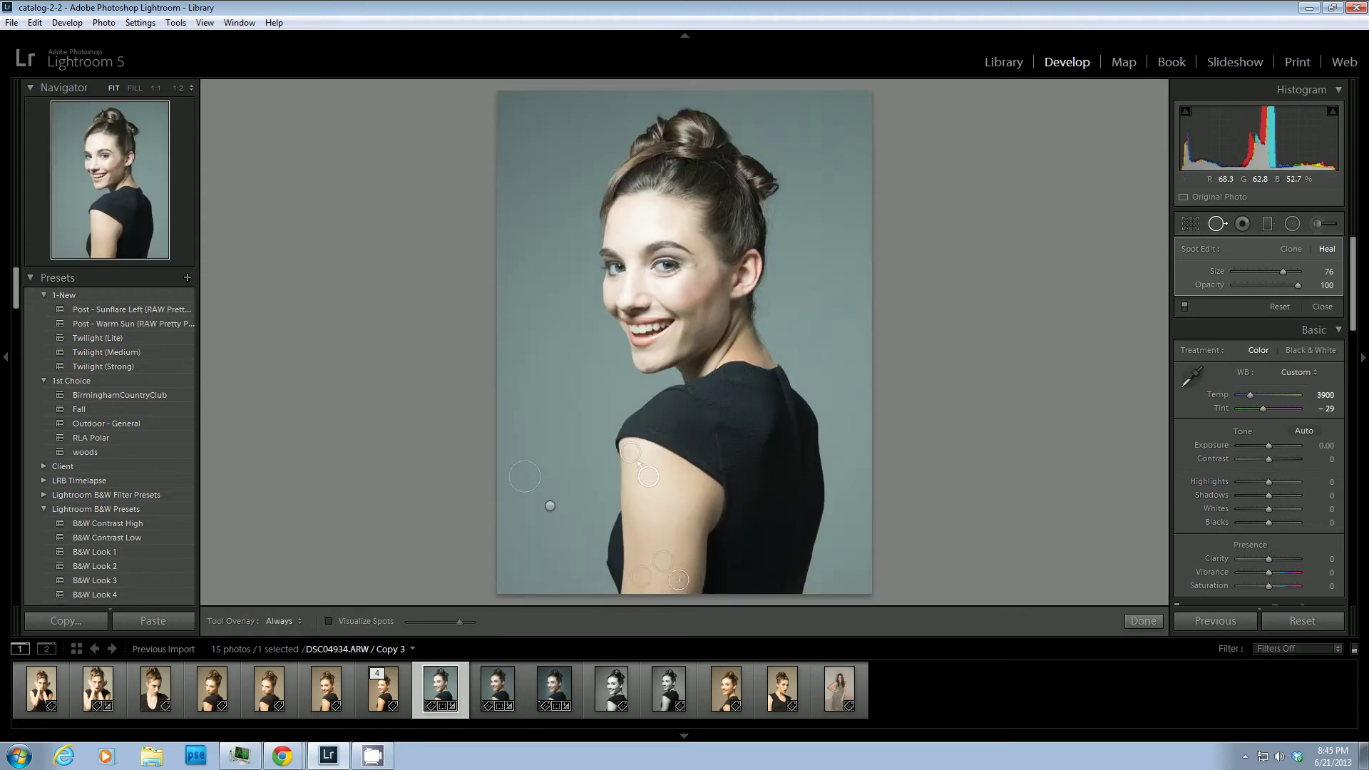
pyautogui.press('q')
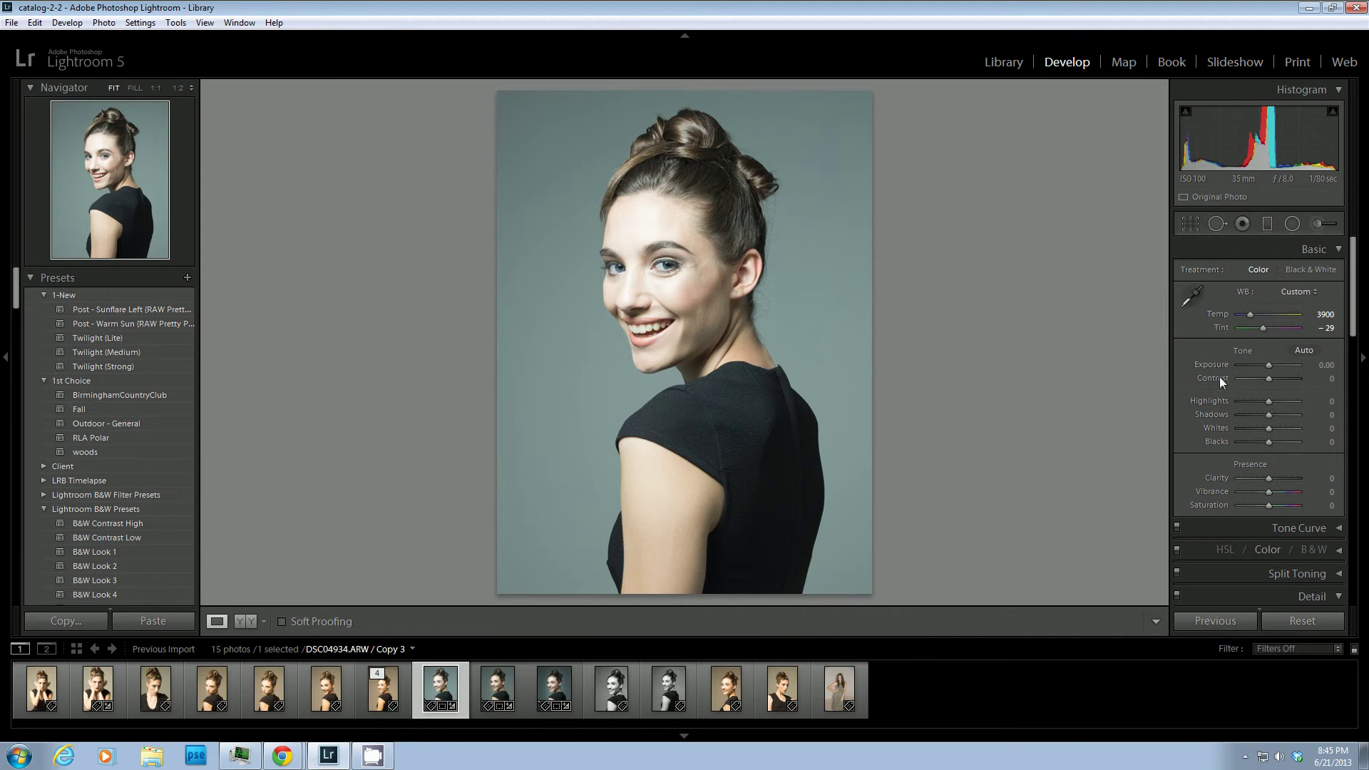
# Set the photo's Exposure to −0.60 and place a tall Soften Skin radial filter centred over the head and shoulder
pyautogui.moveTo(1268, 365); pyautogui.dragTo(1264, 365)
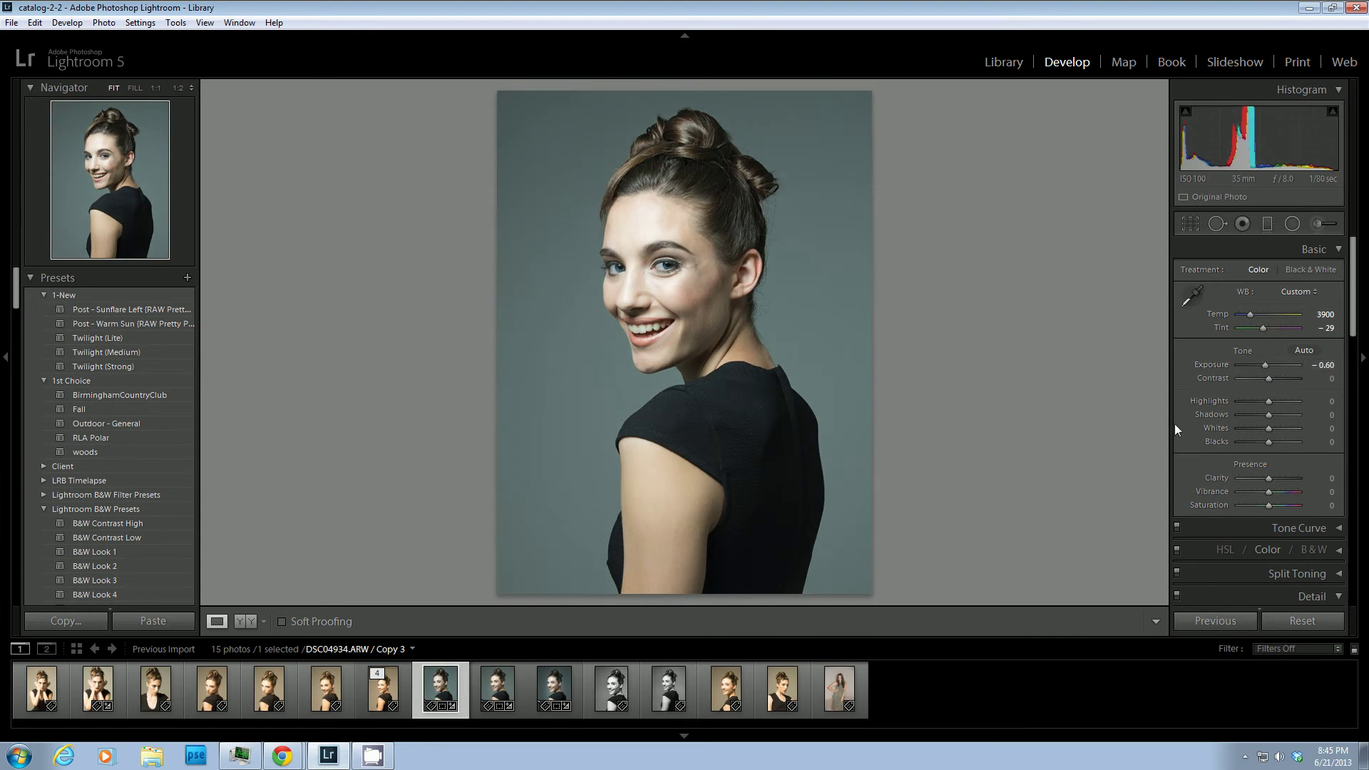
pyautogui.click(1292, 226)
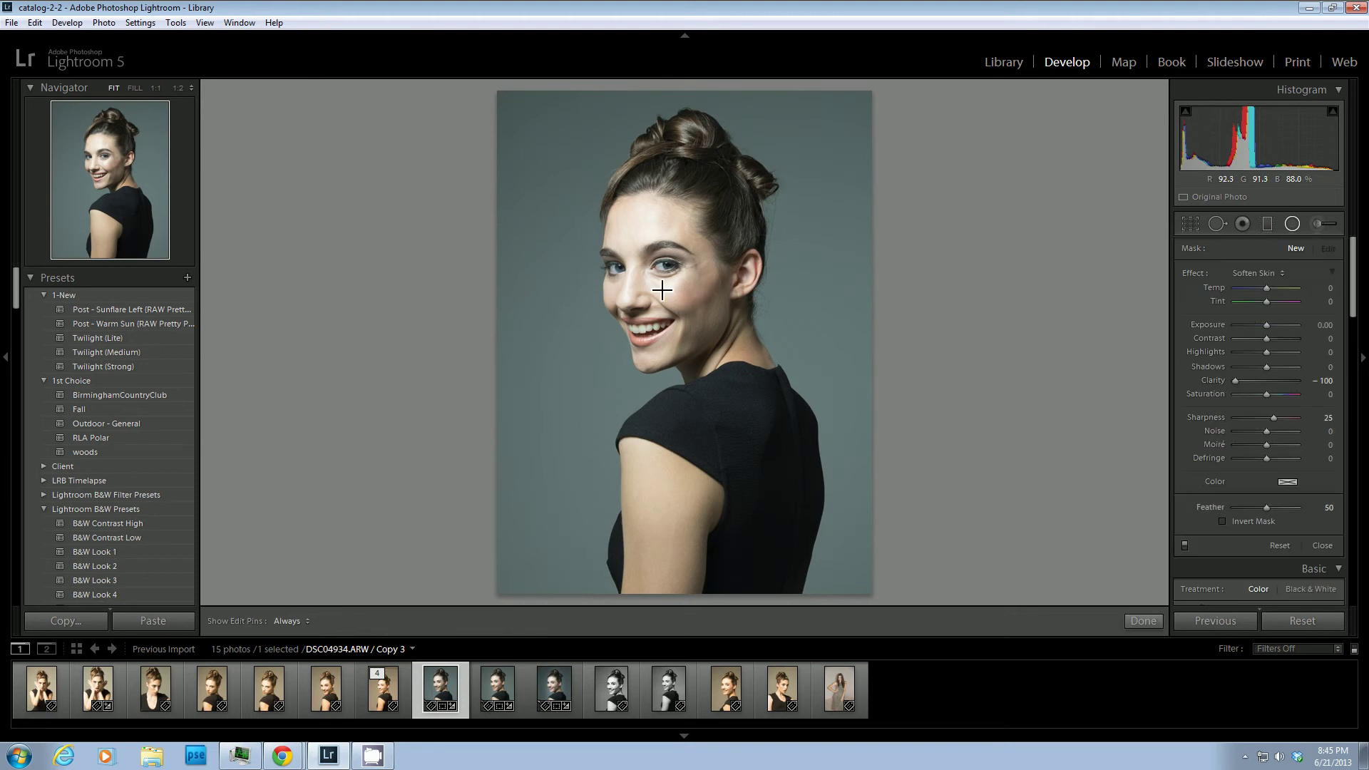
pyautogui.moveTo(668, 392); pyautogui.dragTo(769, 508)
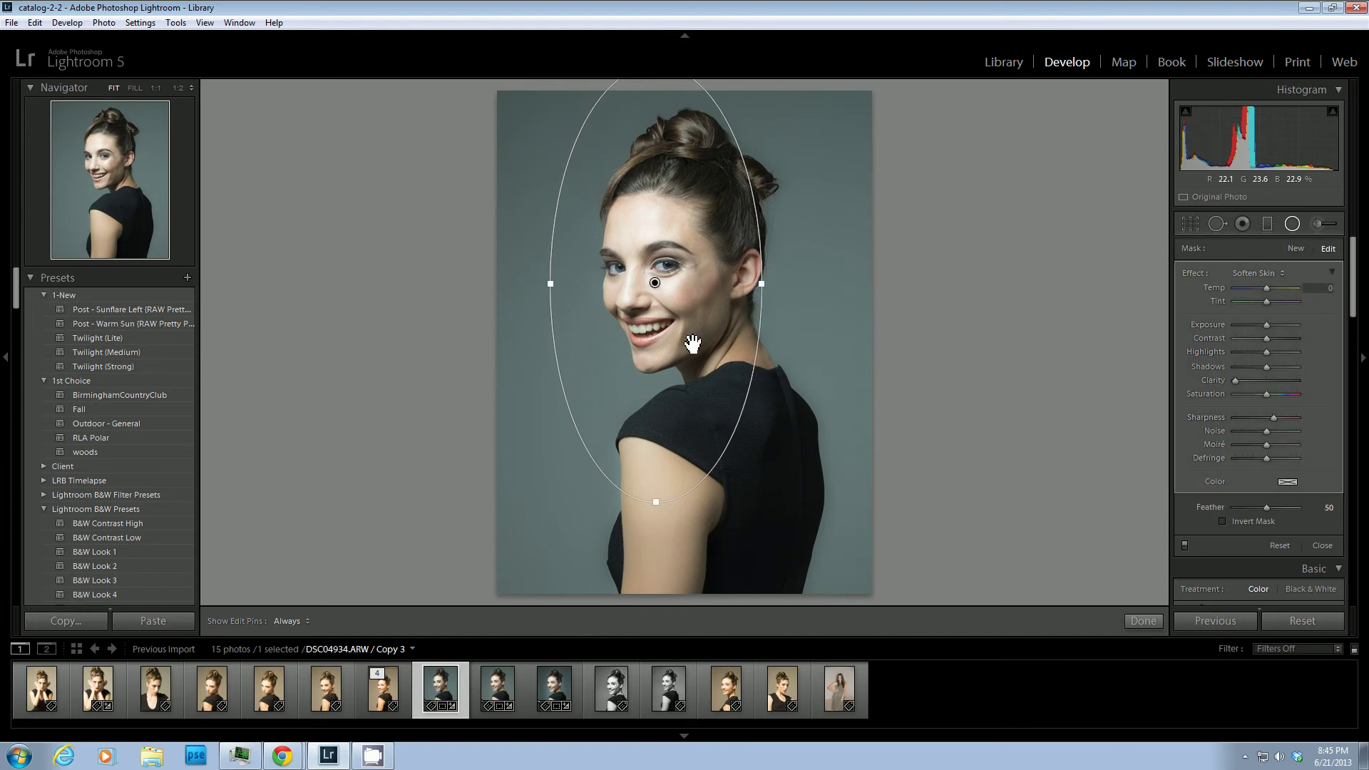
pyautogui.moveTo(697, 347)
pyautogui.mouseDown()
pyautogui.moveTo(701, 365)
pyautogui.moveTo(707, 321)
pyautogui.mouseUp()
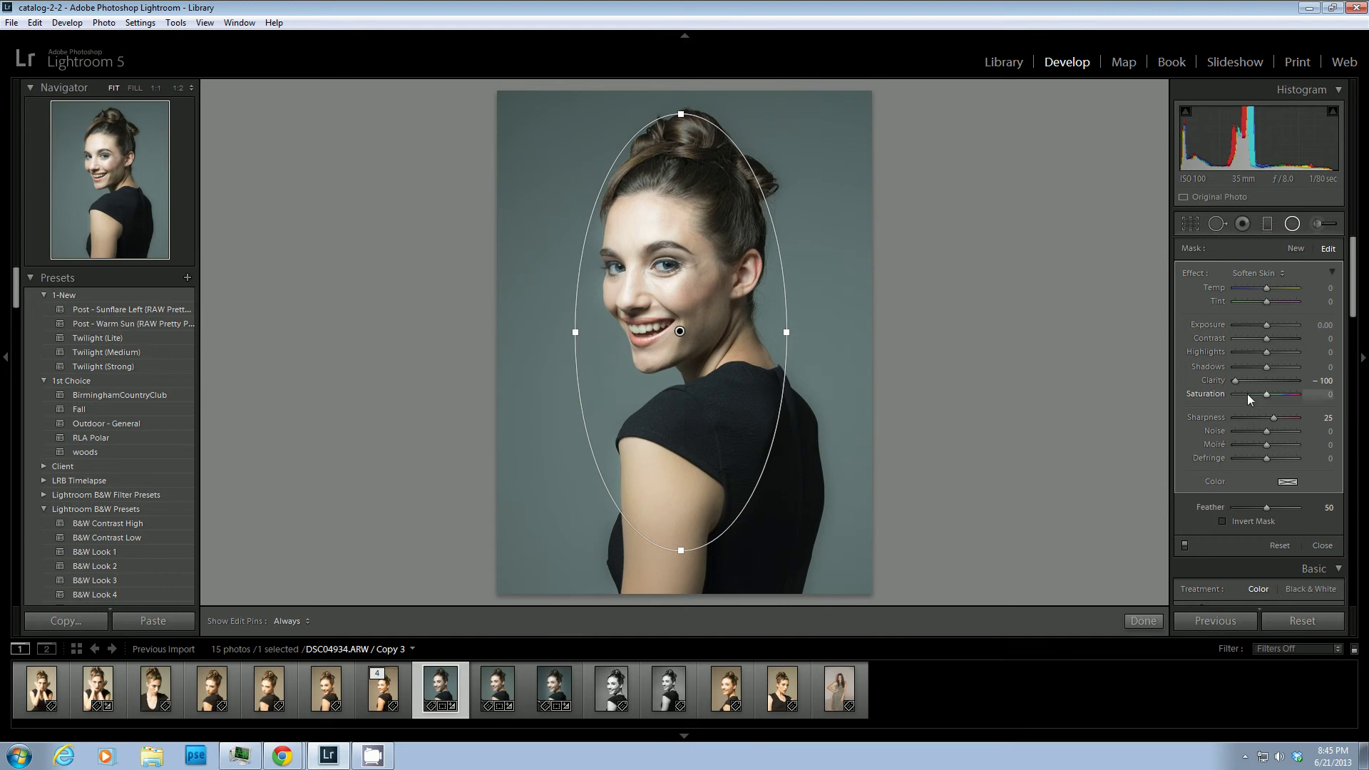
# Set the radial filter's Clarity to −20 and its Exposure to −0.23, then close the filter
pyautogui.moveTo(1234, 381); pyautogui.dragTo(1247, 378)
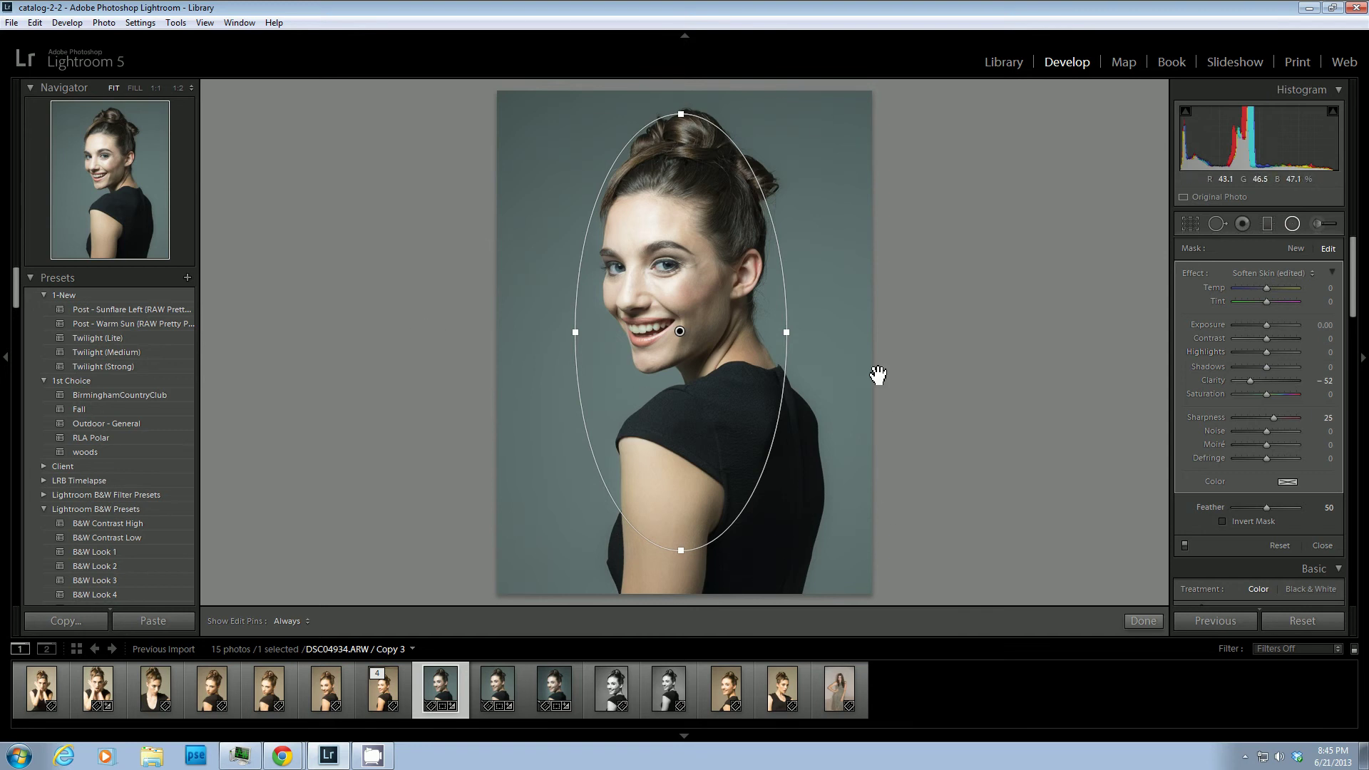
pyautogui.click(1254, 380)
pyautogui.click(1263, 380)
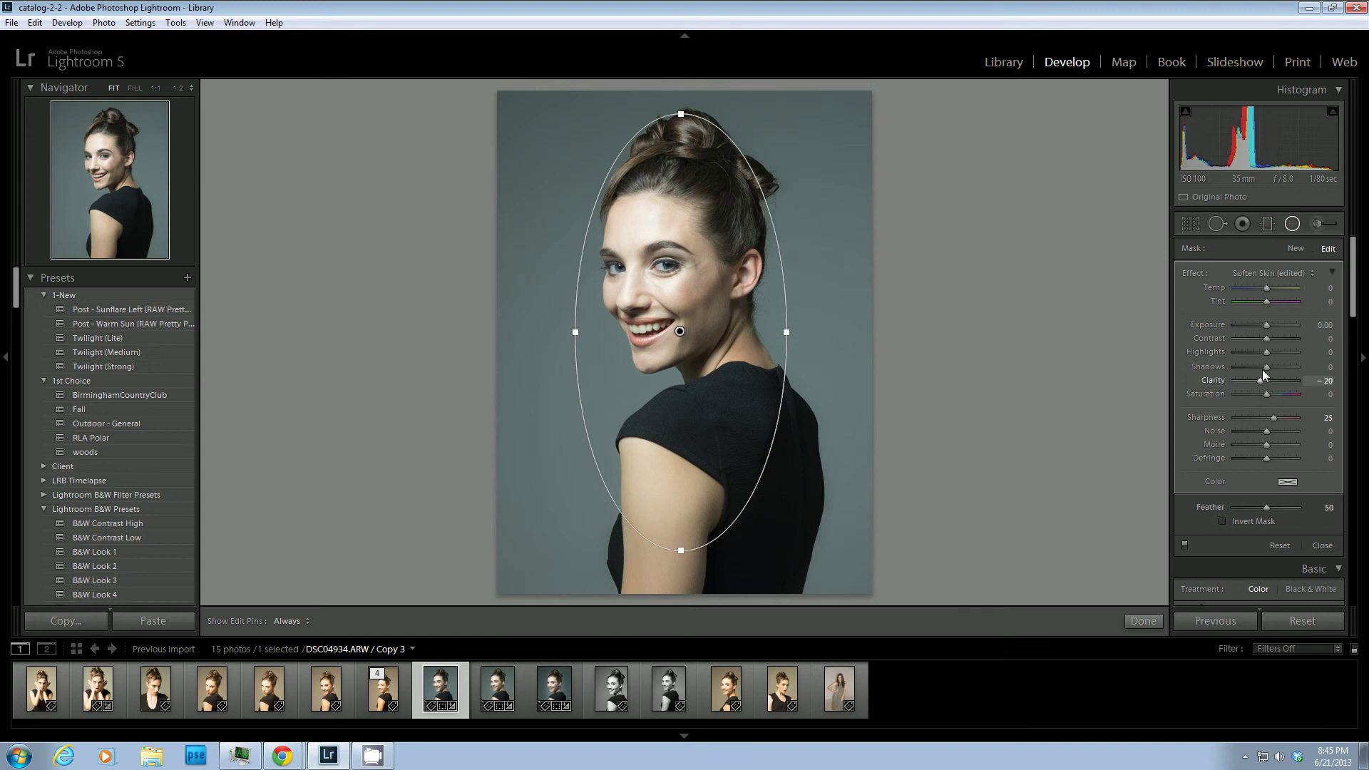
pyautogui.click(1265, 325)
pyautogui.moveTo(1266, 327); pyautogui.dragTo(1264, 328)
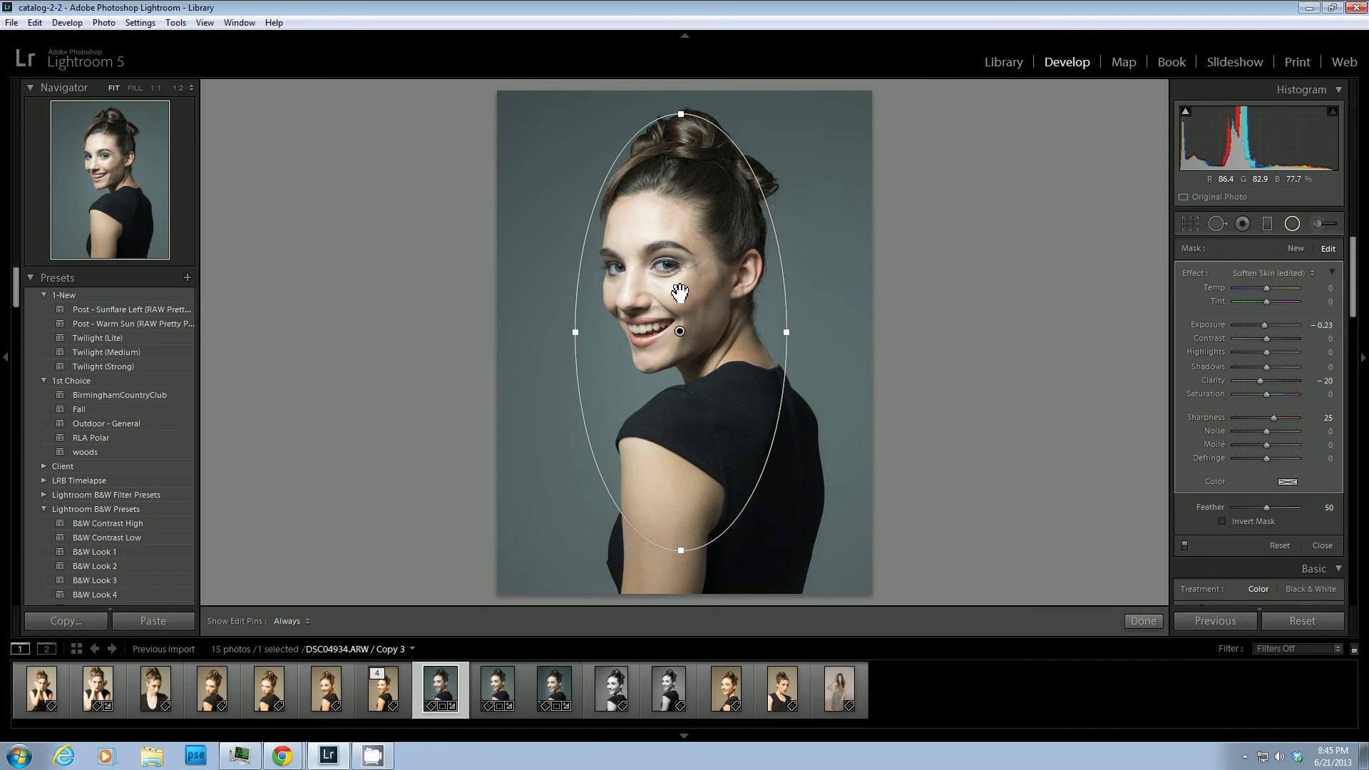
pyautogui.hotkey('shift', 'm')
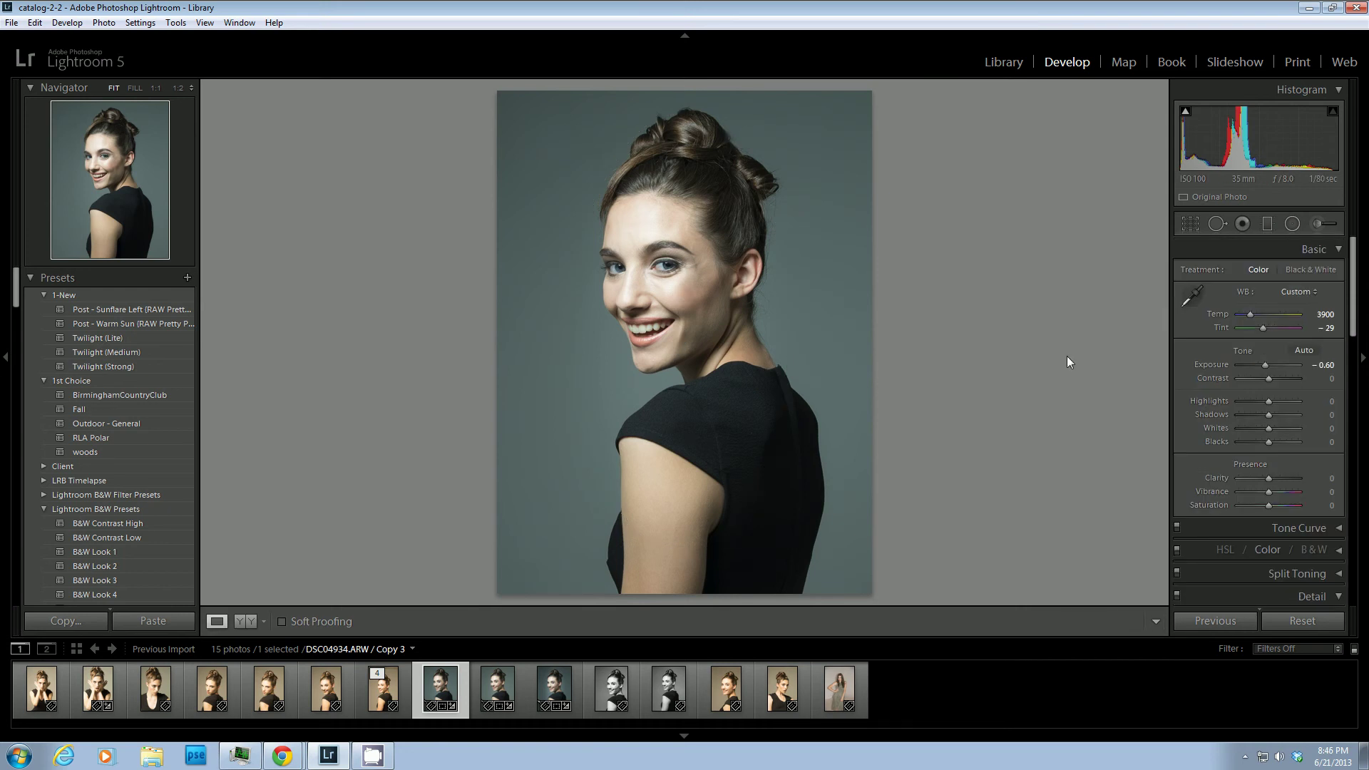
# Heal the uneven skin near the hairline and two small blemishes on the forehead at 1:1 with a size 23 Heal brush
pyautogui.click(631, 213)
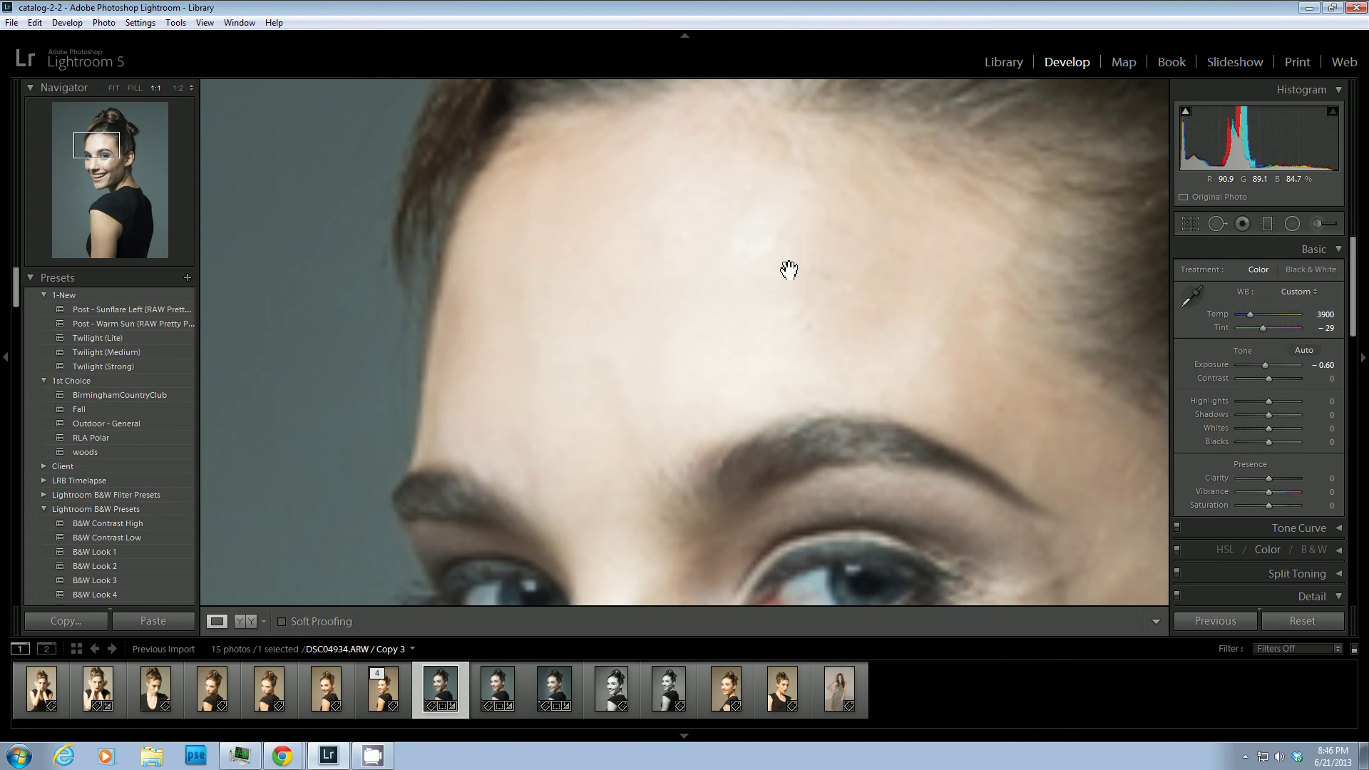
pyautogui.moveTo(721, 214); pyautogui.dragTo(651, 332)
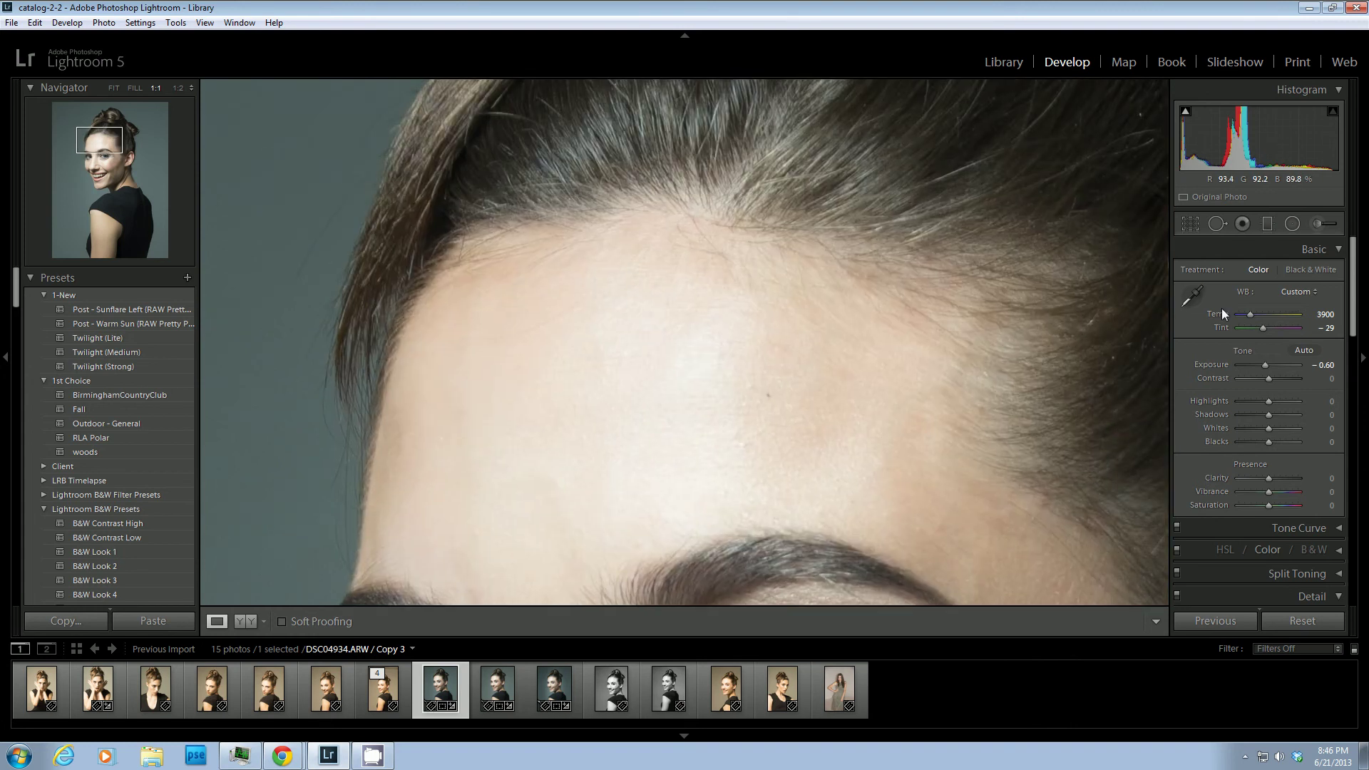
pyautogui.click(1215, 224)
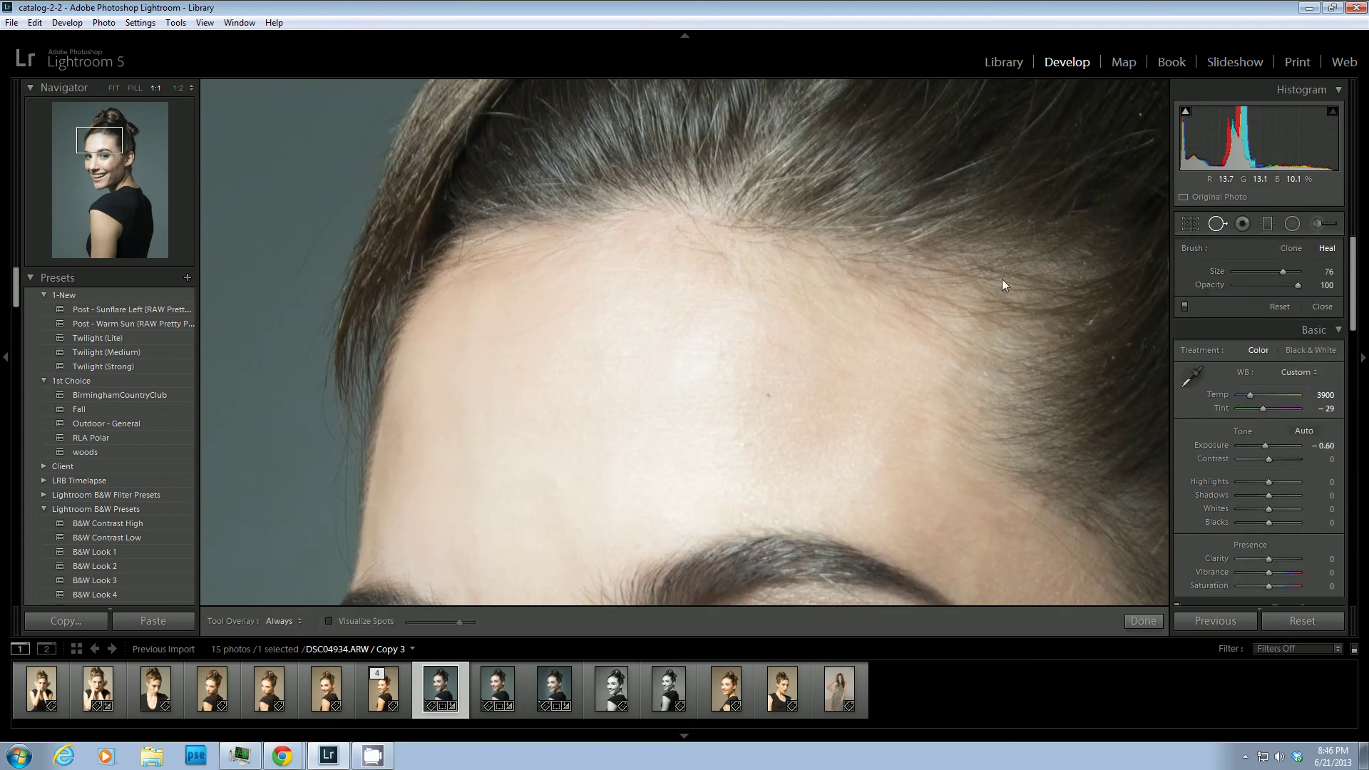
pyautogui.scroll(-8, 535, 359)
pyautogui.scroll(-3, 537, 356)
pyautogui.scroll(-2, 534, 365)
pyautogui.moveTo(465, 334)
pyautogui.mouseDown()
pyautogui.moveTo(496, 340)
pyautogui.moveTo(582, 306)
pyautogui.mouseUp()
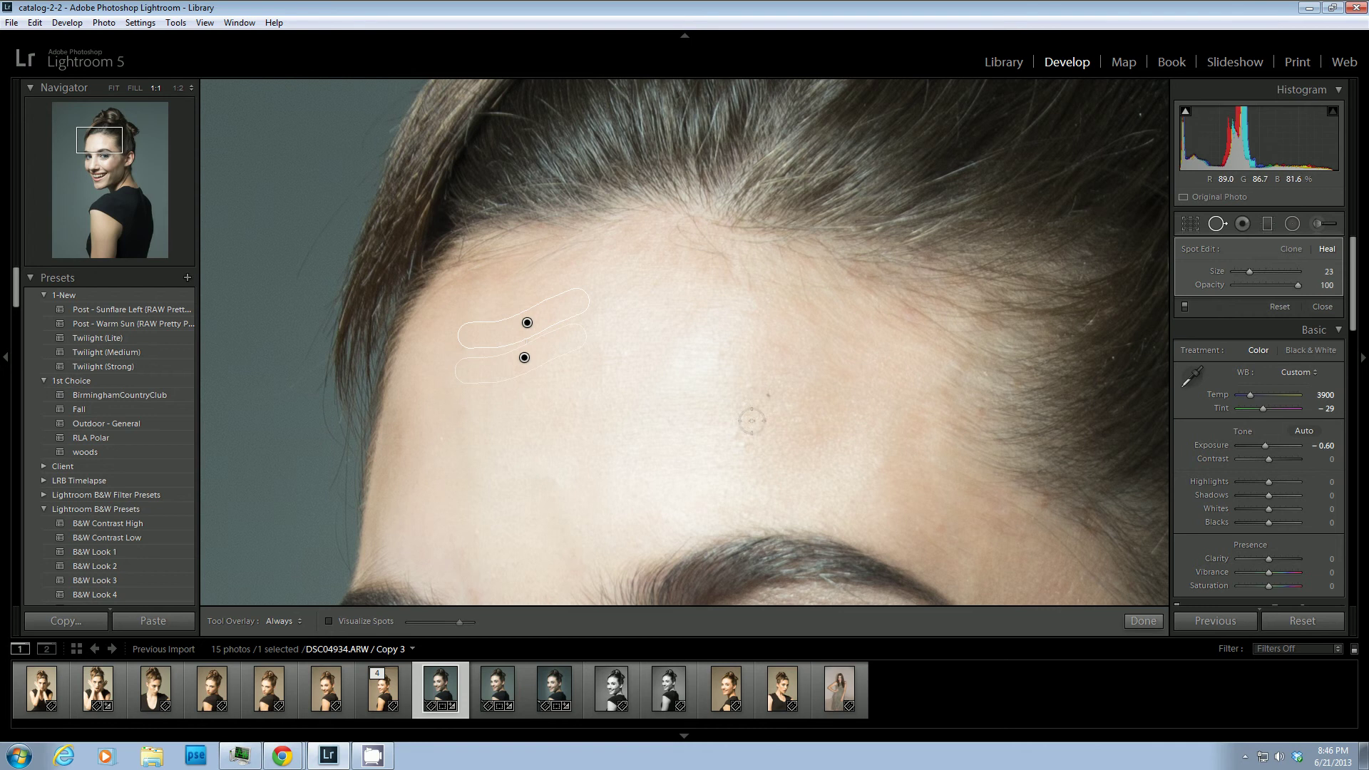
pyautogui.click(770, 393)
pyautogui.click(743, 444)
pyautogui.click(1216, 223)
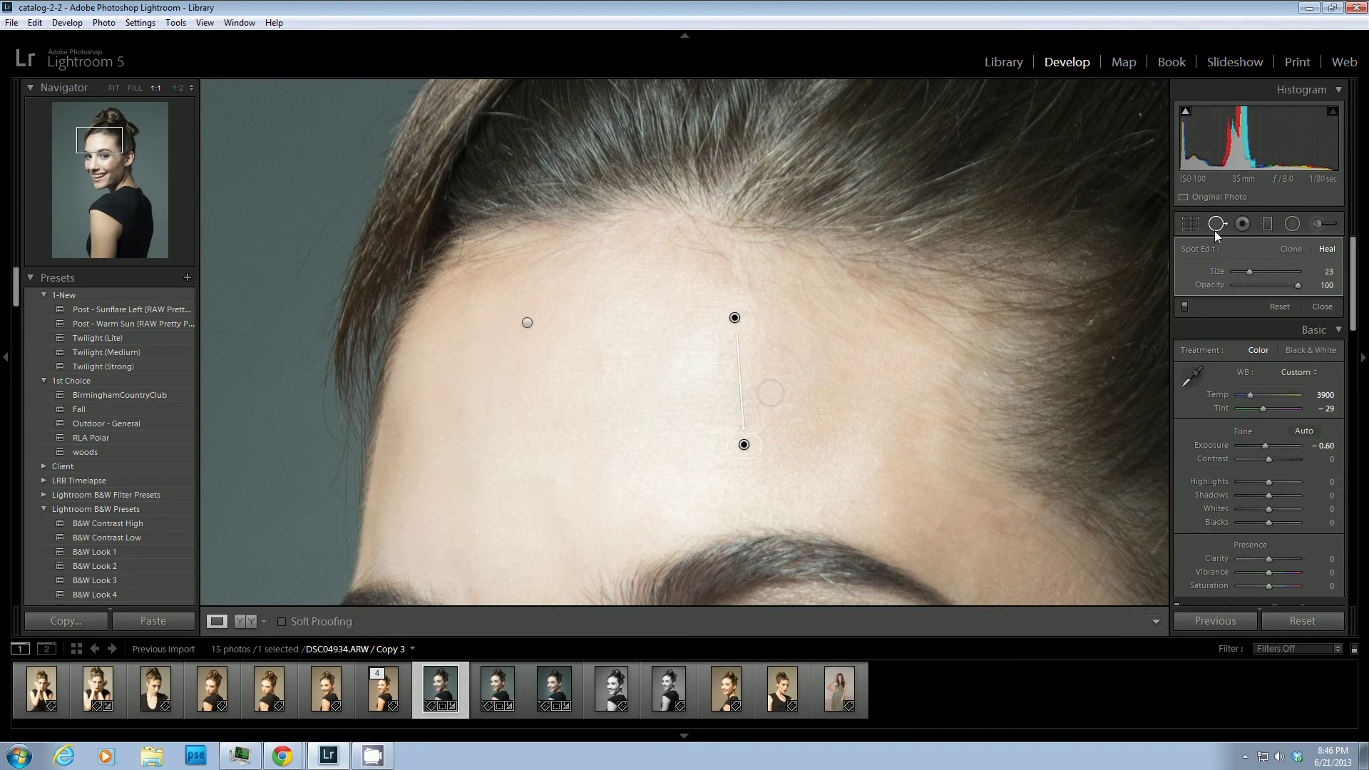
# Try the Level and Vertical Upright perspective corrections on the whole portrait, return to Level, and switch Upright off
pyautogui.click(834, 379)
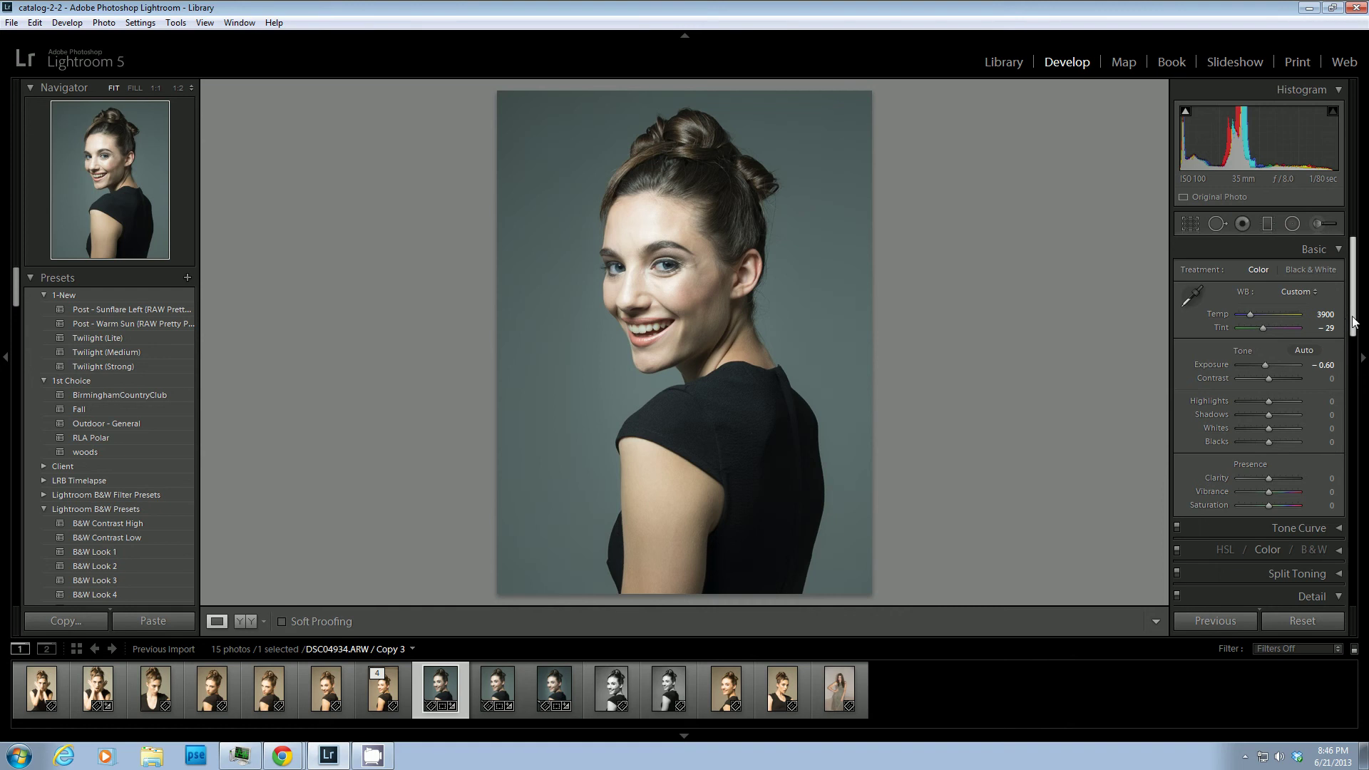
pyautogui.moveTo(1354, 322); pyautogui.dragTo(1362, 479)
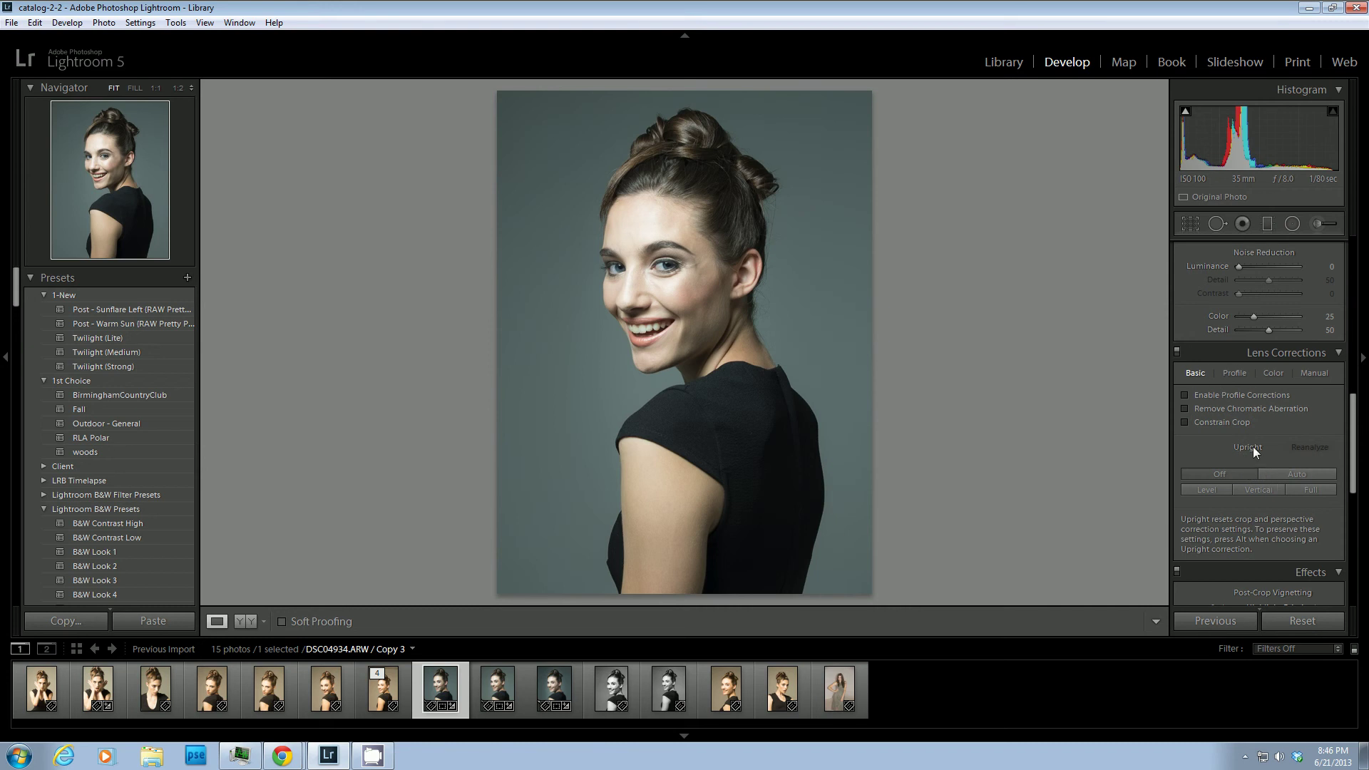
pyautogui.click(1197, 490)
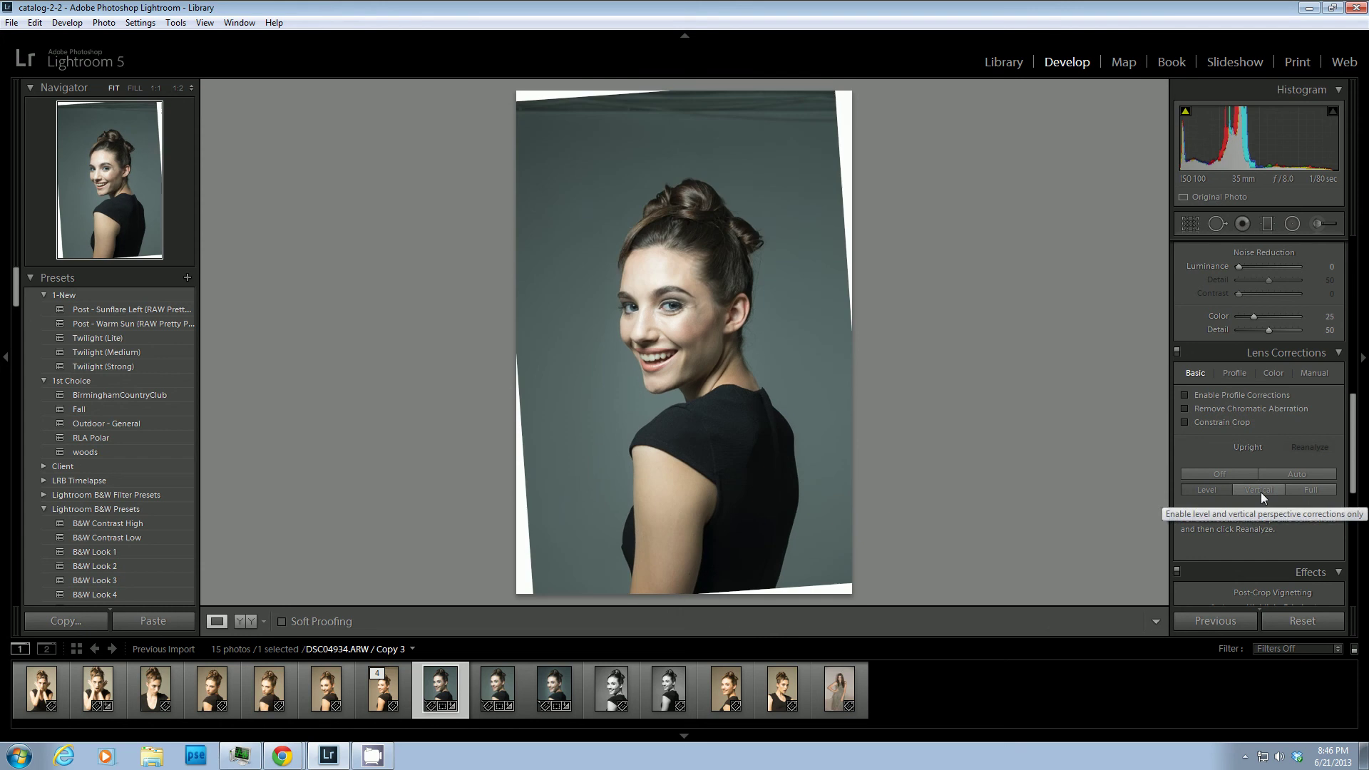
pyautogui.click(1259, 491)
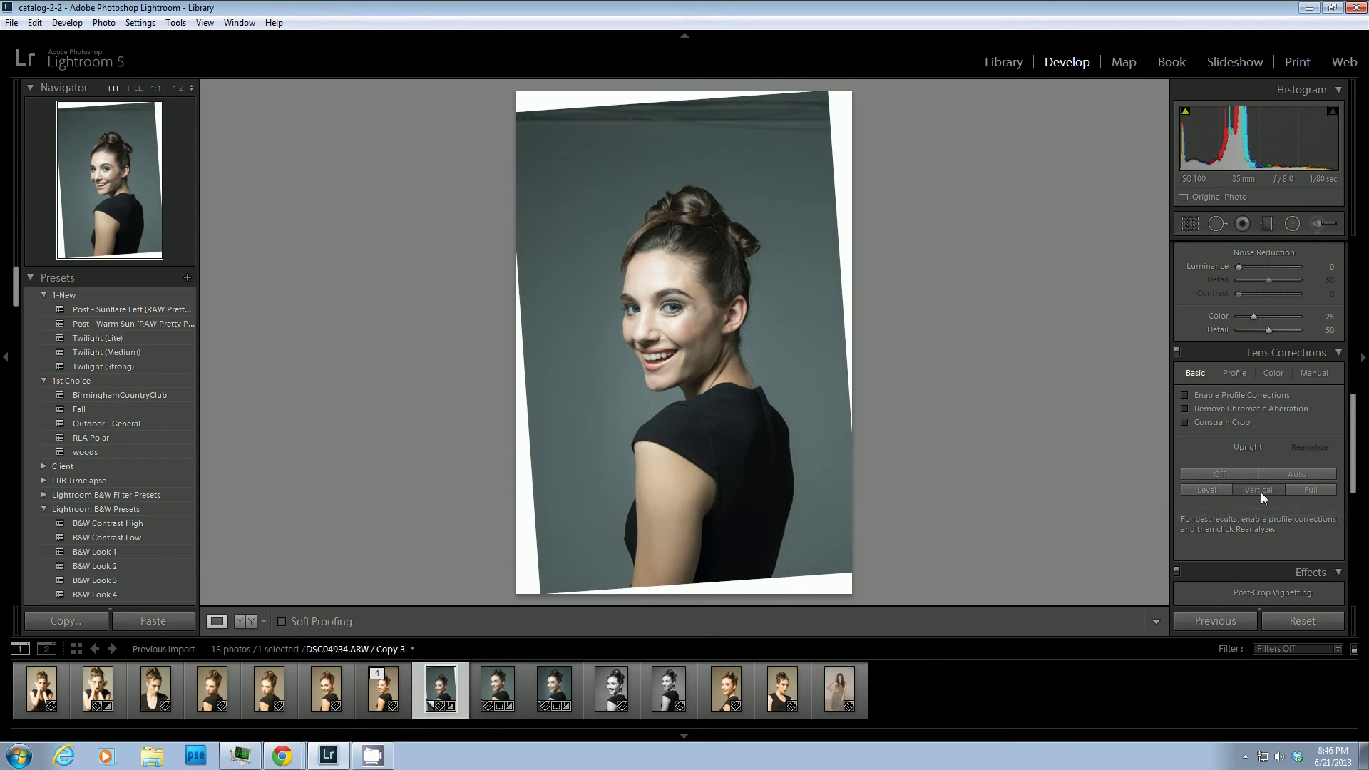
pyautogui.click(1223, 487)
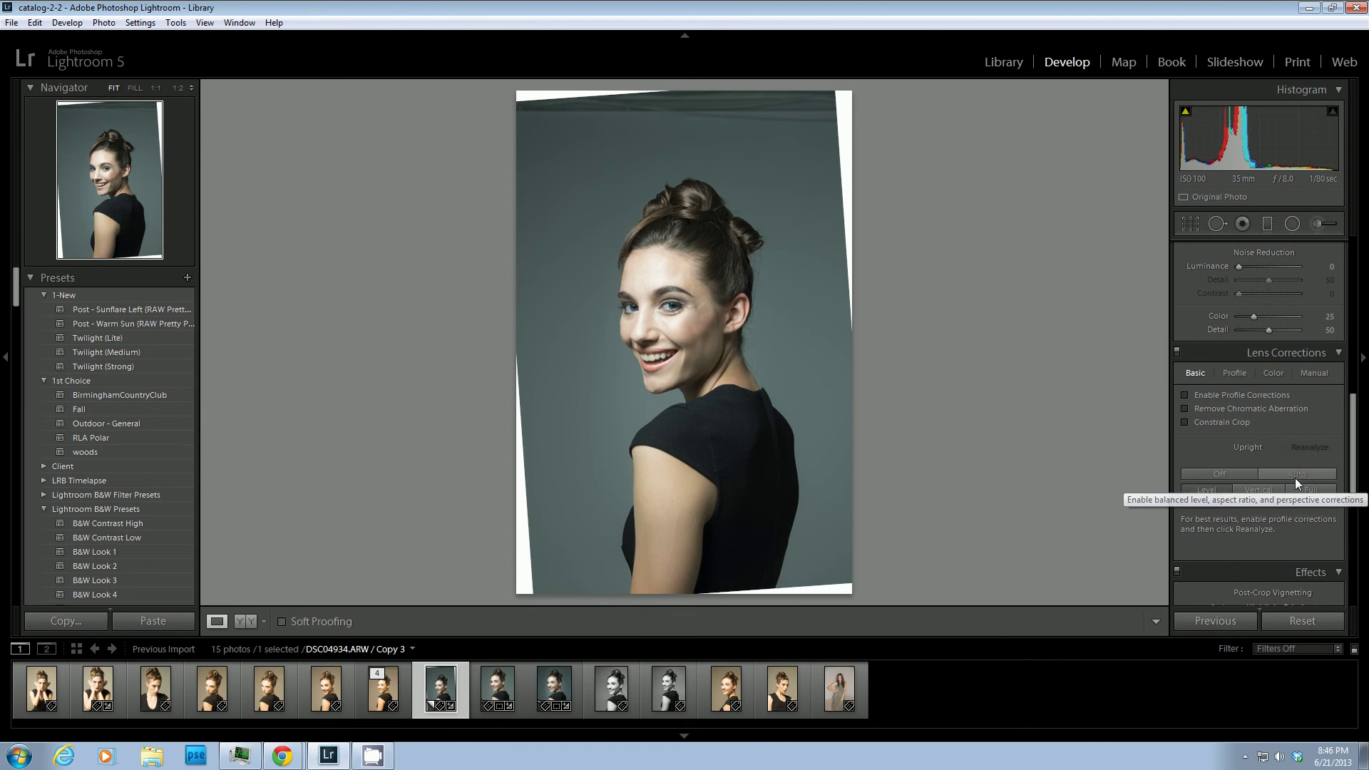
pyautogui.click(1221, 475)
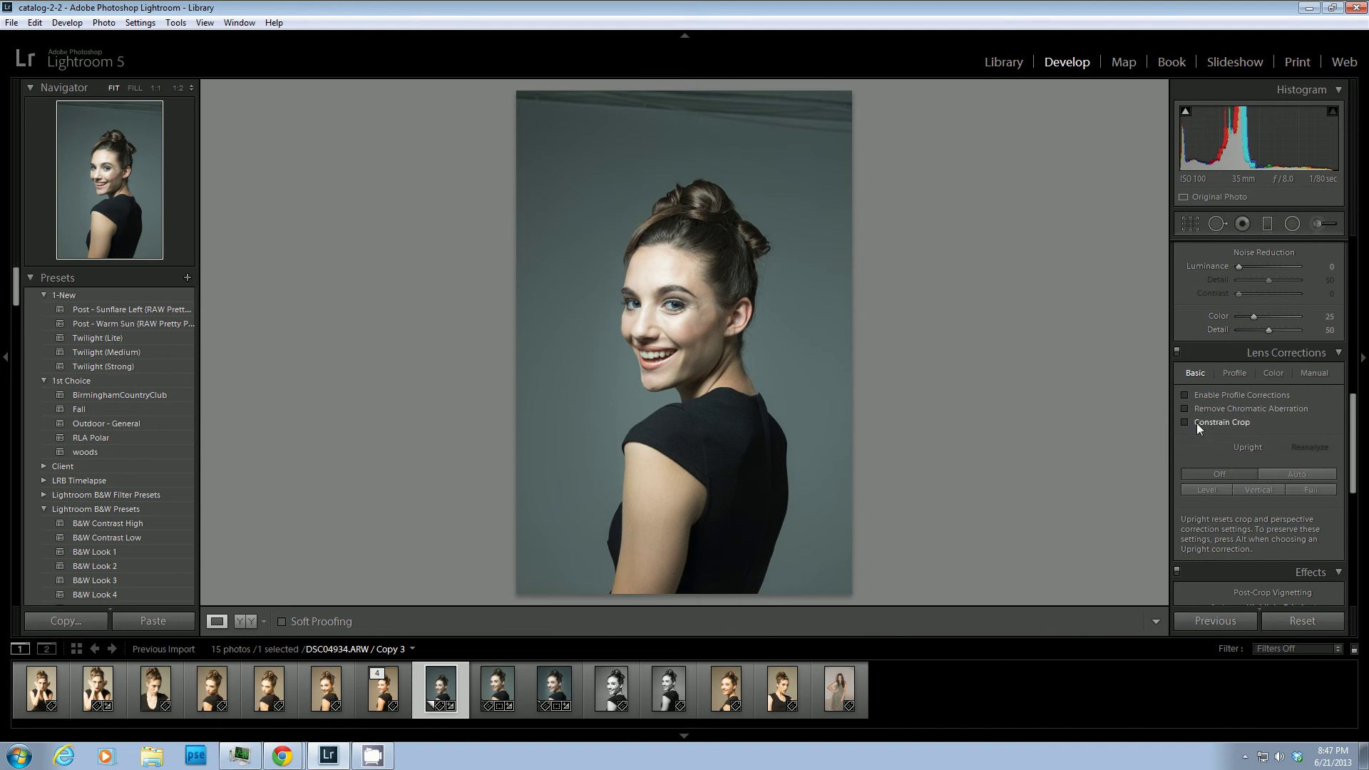
# Undo all the Upright perspective changes one by one, back to the cropped portrait
pyautogui.scroll(10, 1352, 433)
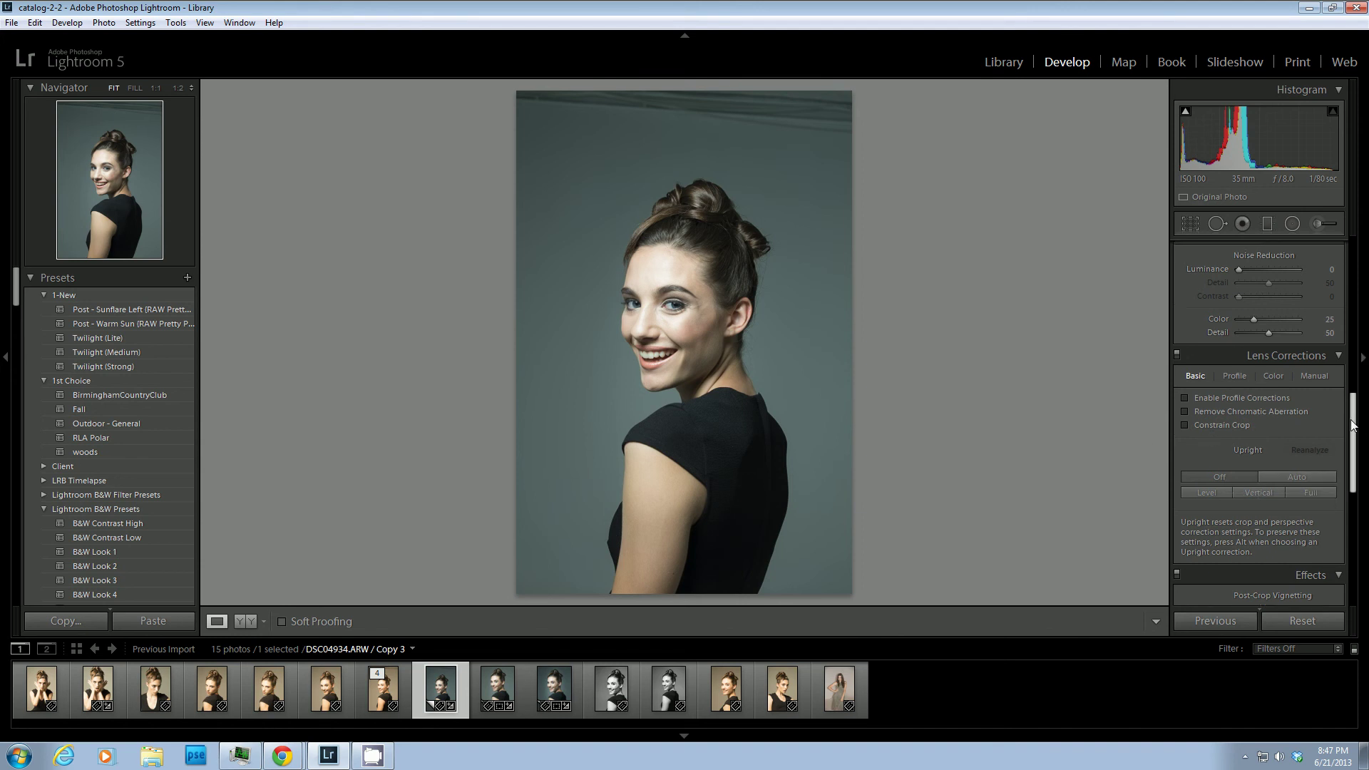
pyautogui.click(743, 310)
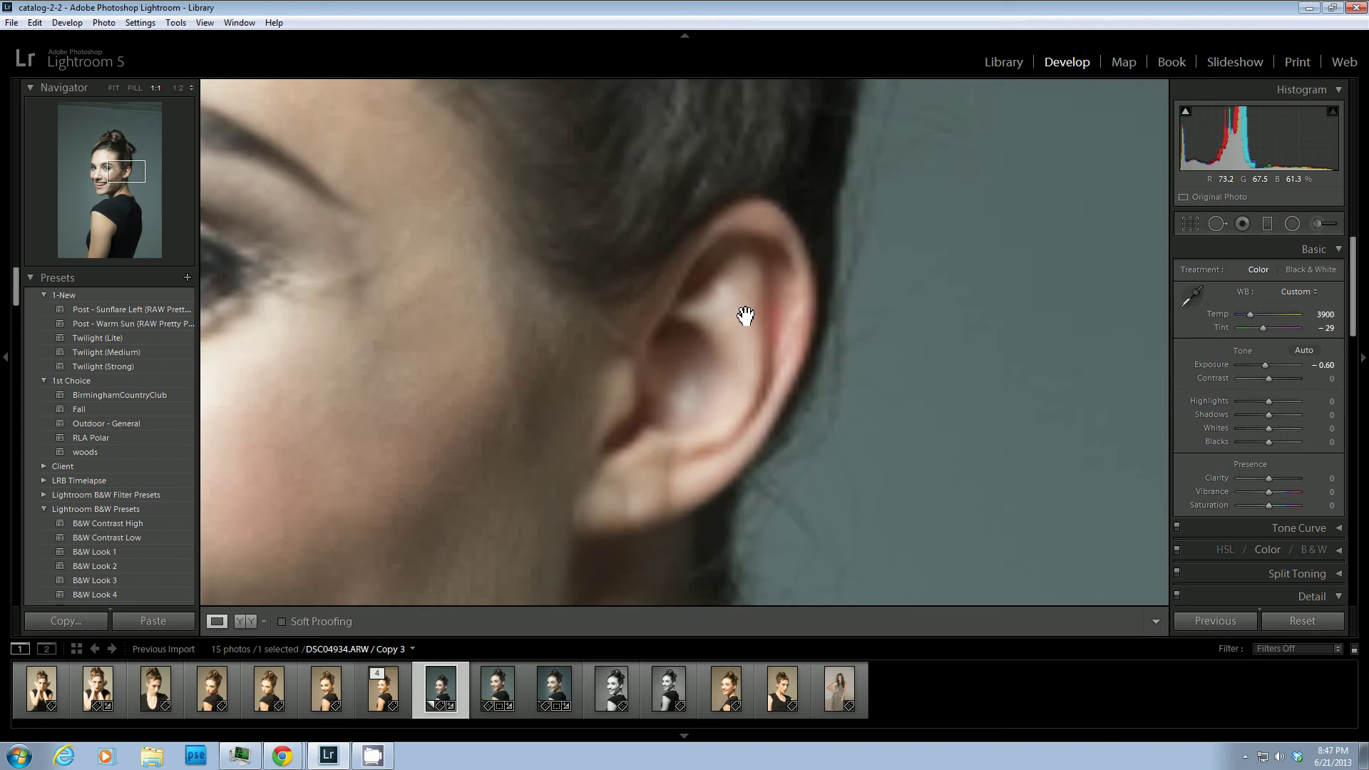
pyautogui.click(743, 313)
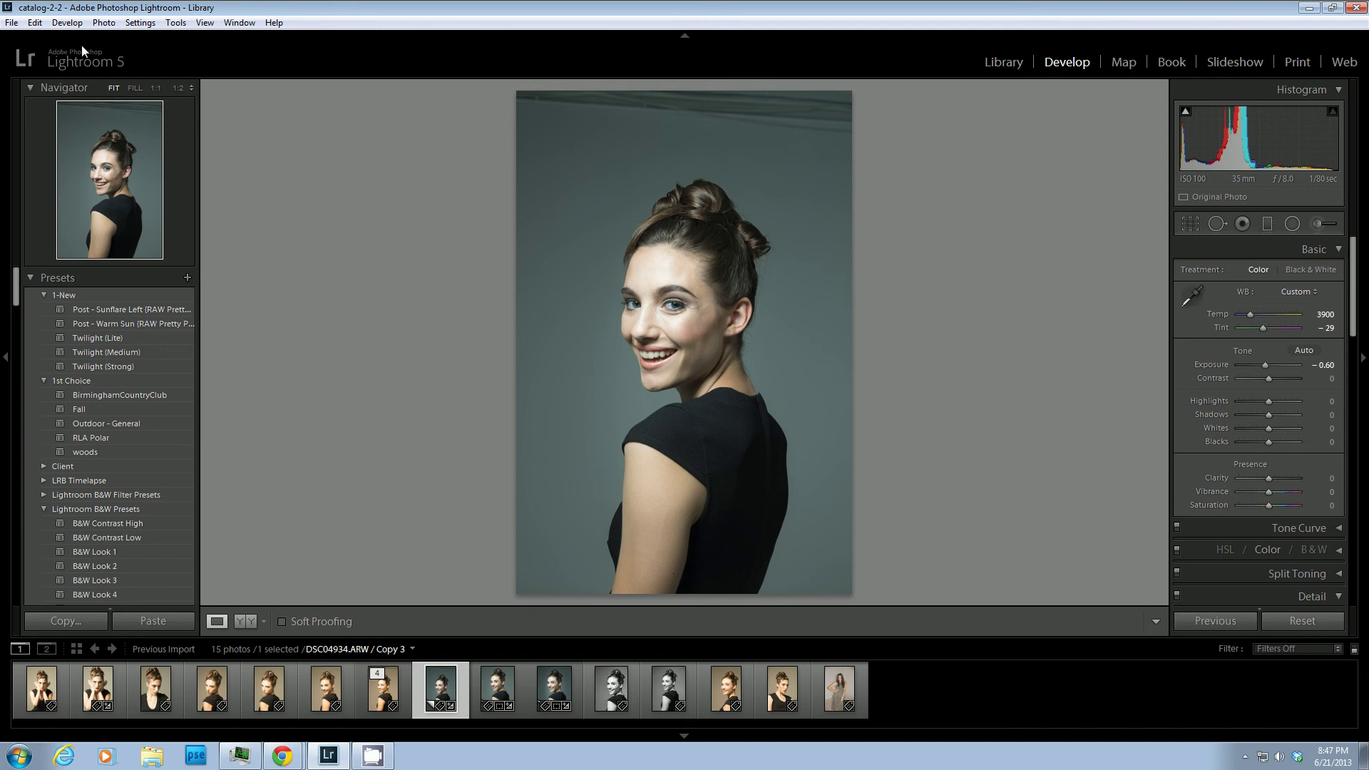
pyautogui.click(35, 22)
pyautogui.click(43, 36)
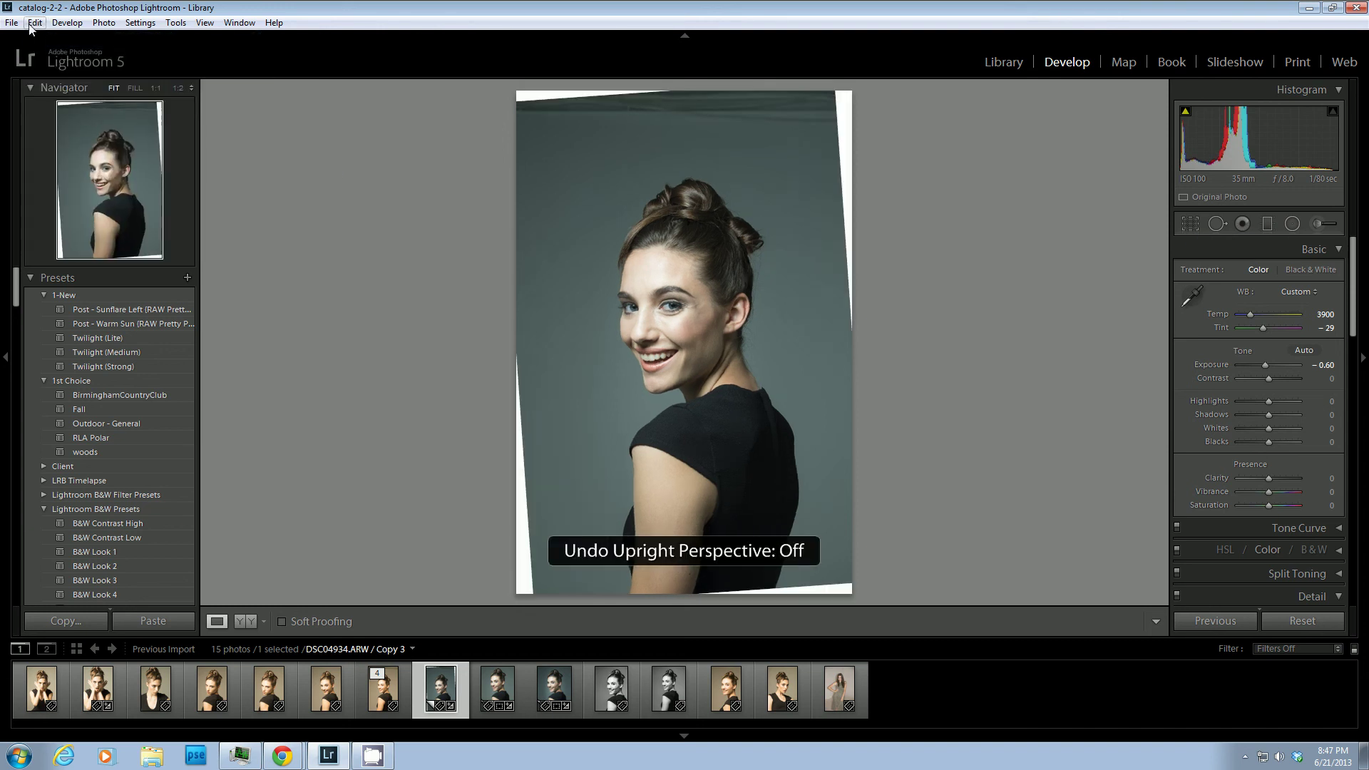
pyautogui.click(34, 23)
pyautogui.click(41, 32)
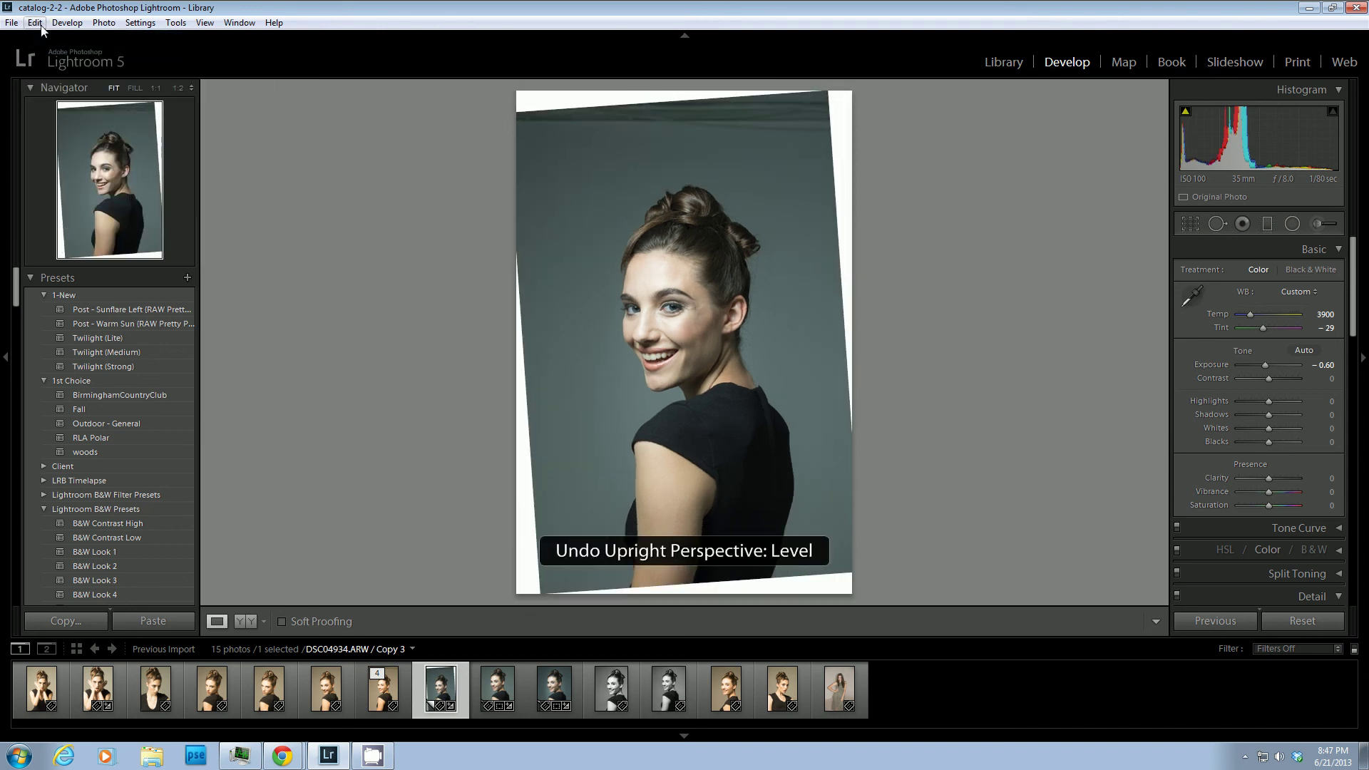
pyautogui.click(41, 26)
pyautogui.click(44, 35)
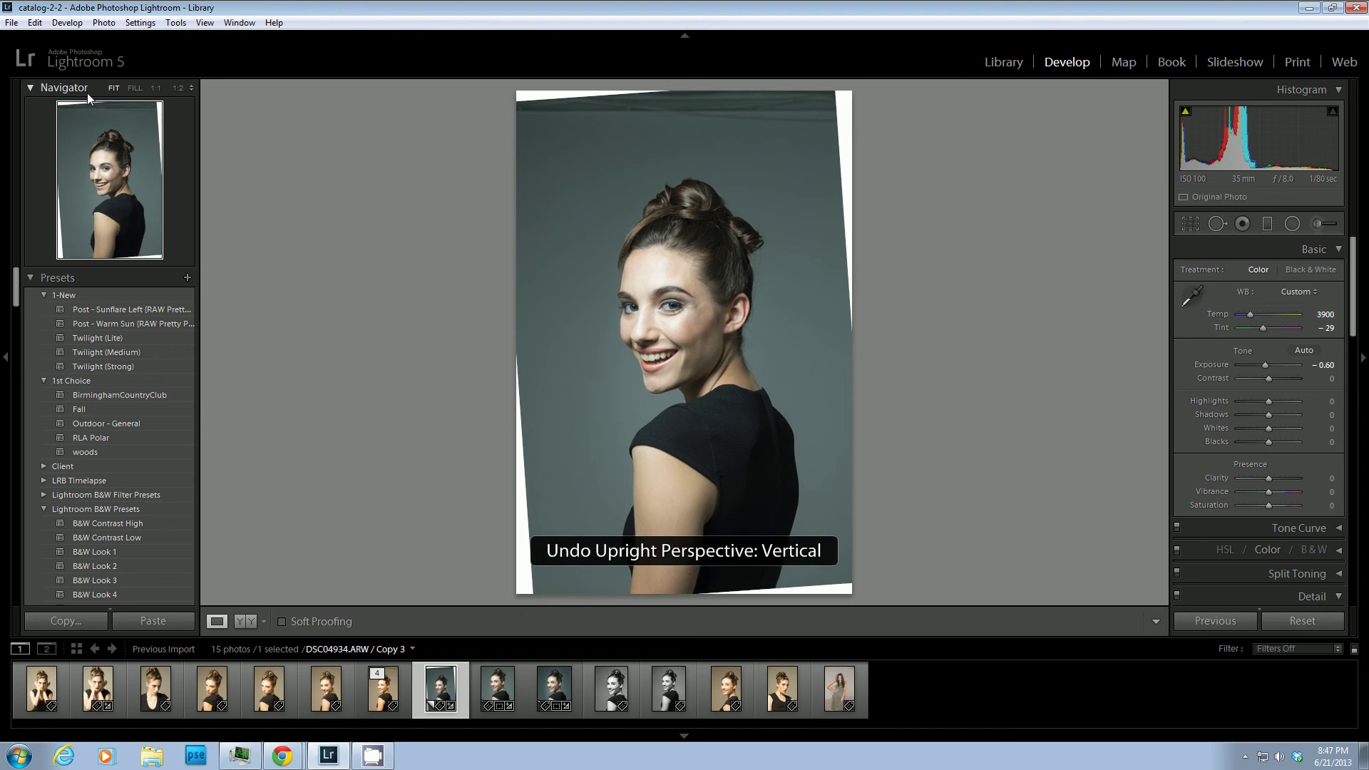
pyautogui.hotkey('ctrl', 'z')
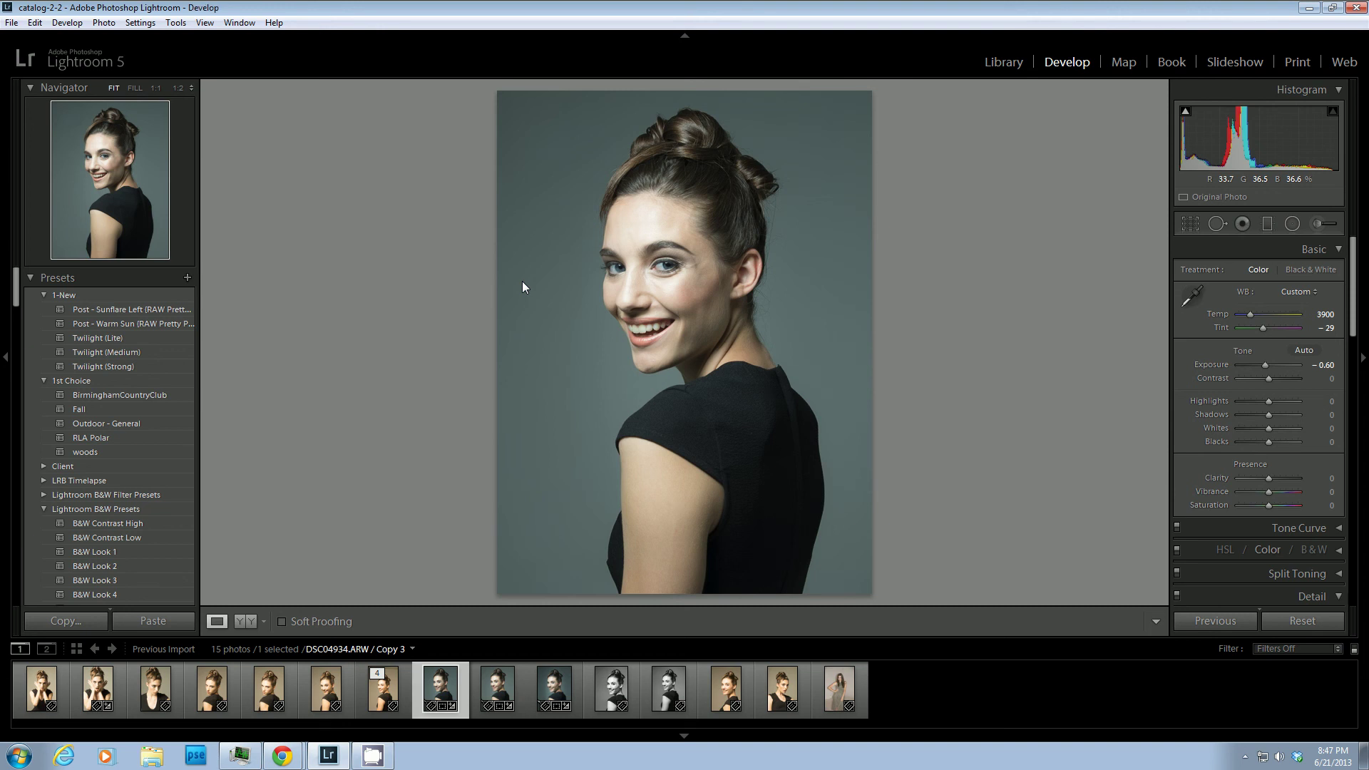
# Compare the retouched virtual copy with the original DSC04934.ARW in full-screen view, and reselect Copy 3
pyautogui.press('f')
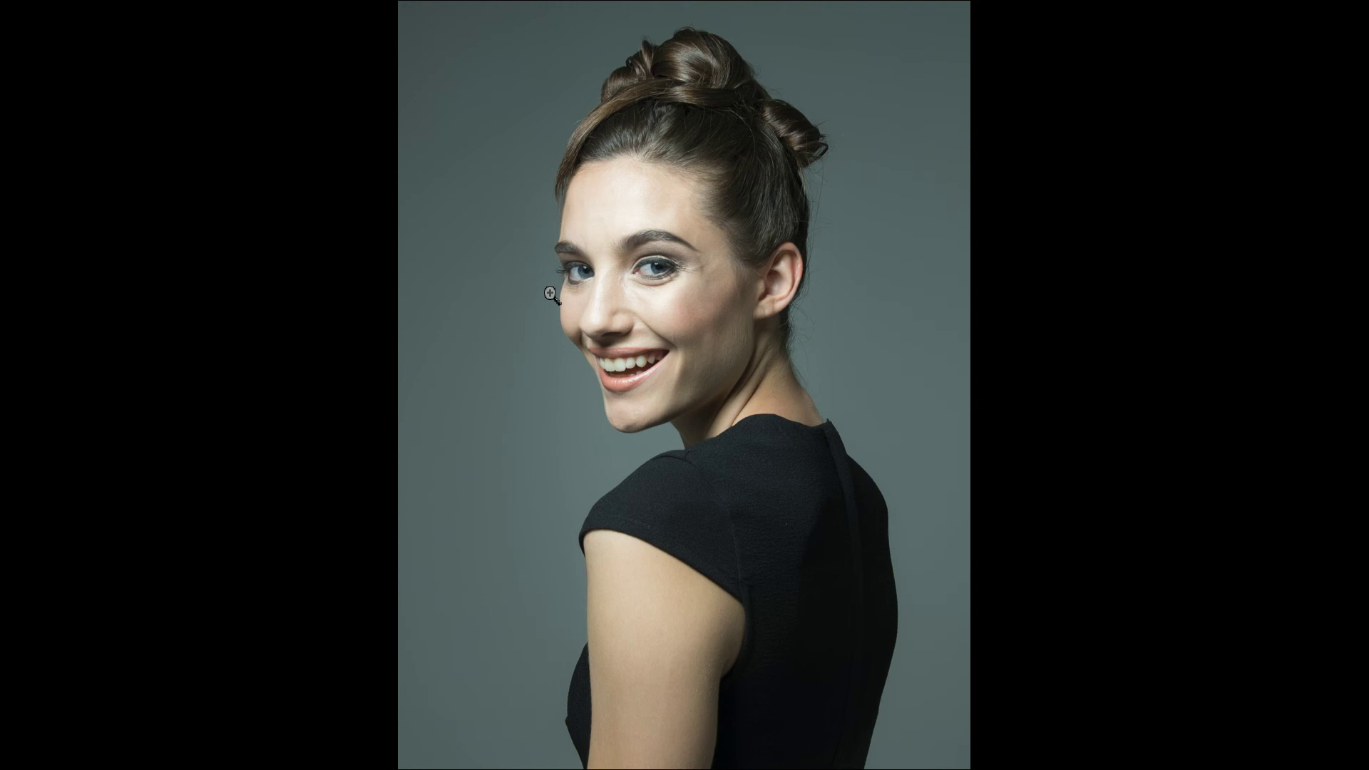
pyautogui.press('f')
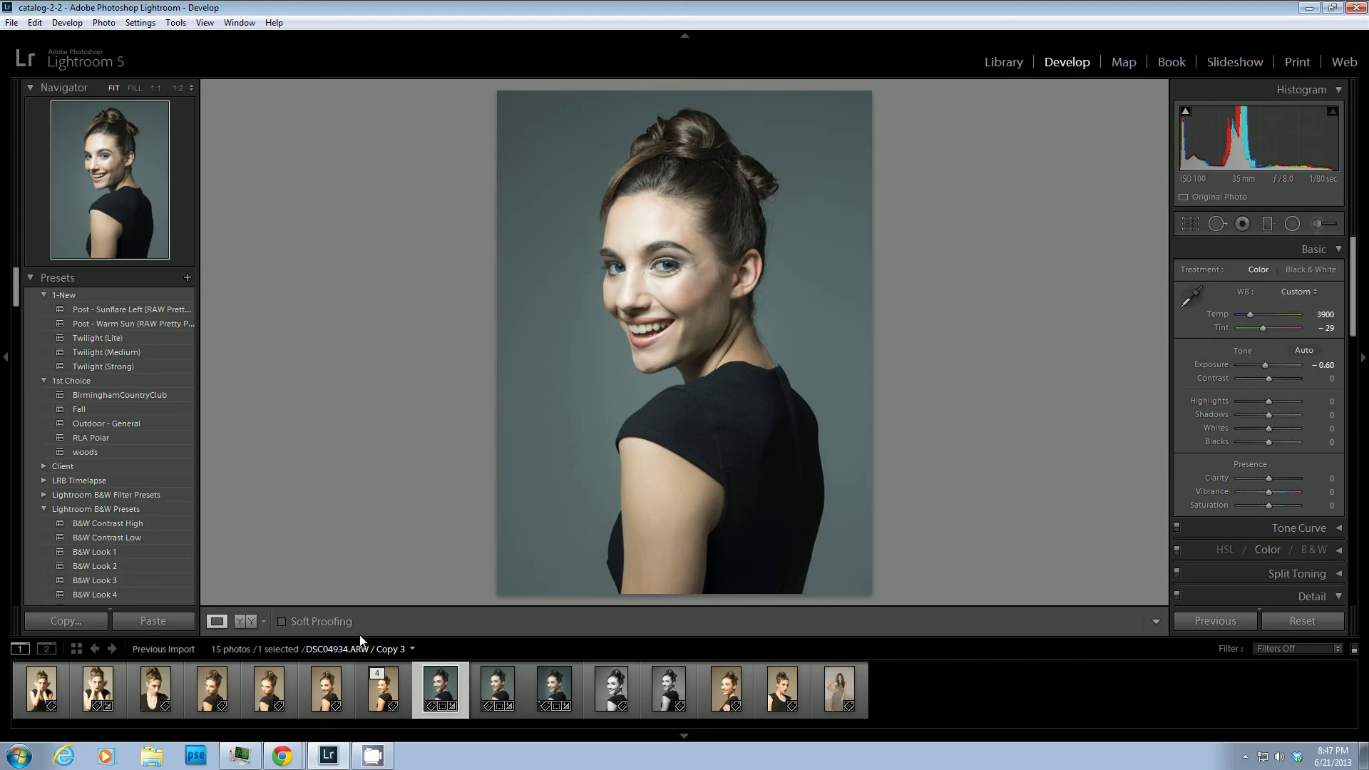
pyautogui.click(385, 690)
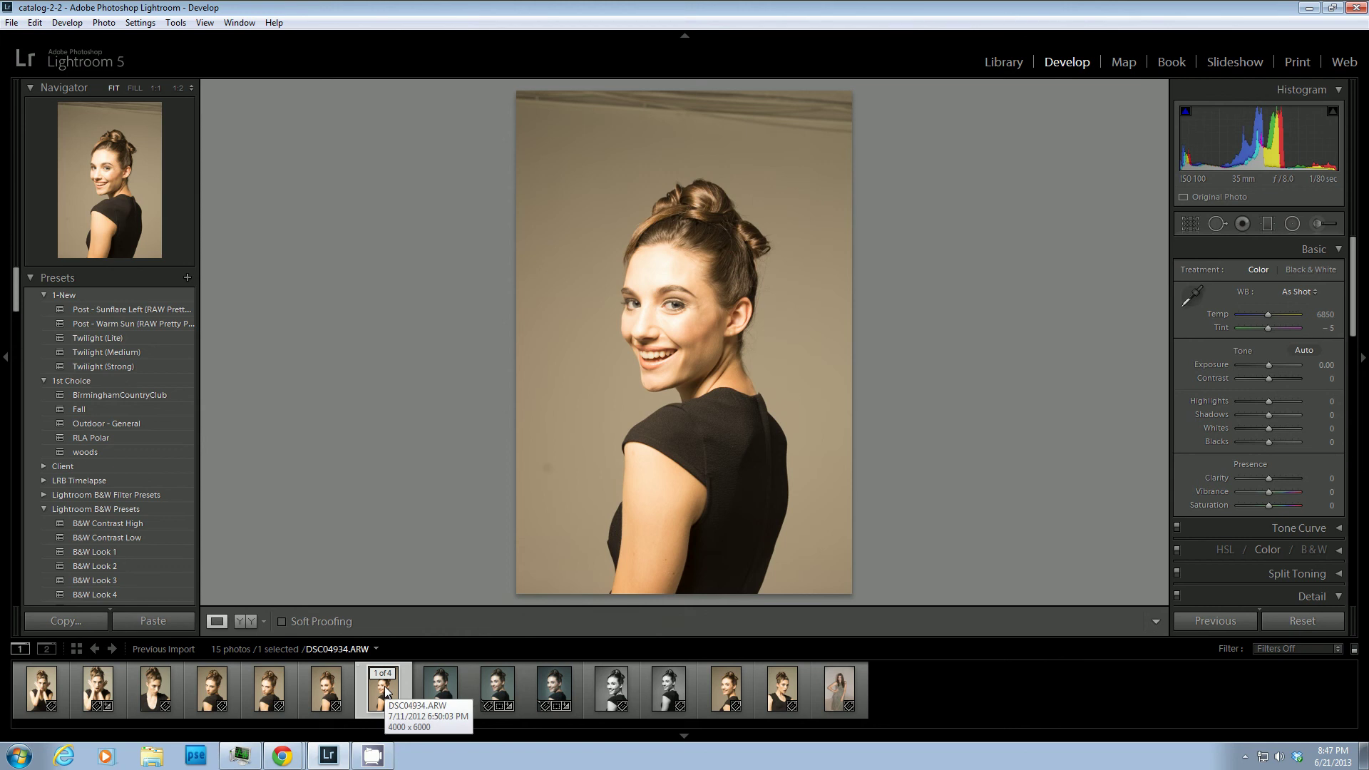
pyautogui.press('f')
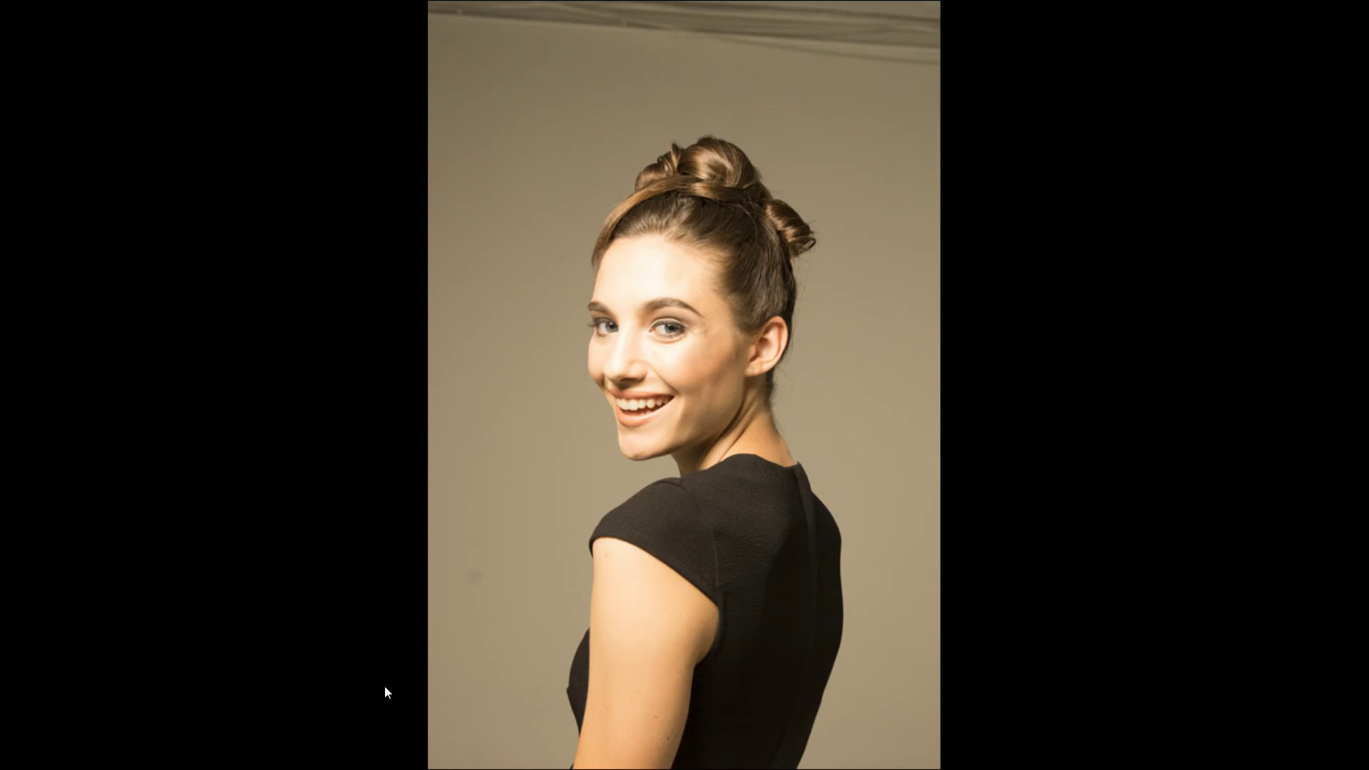
pyautogui.press('f')
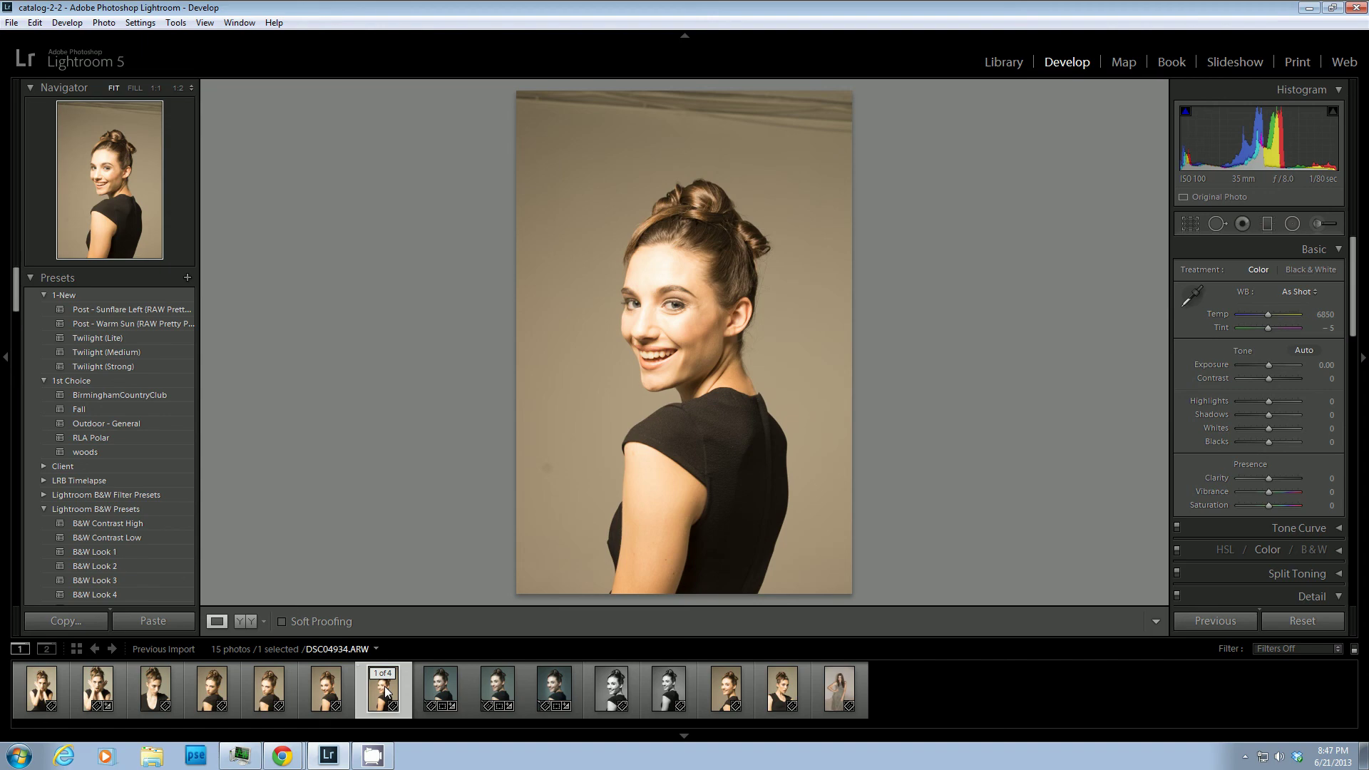
pyautogui.click(441, 689)
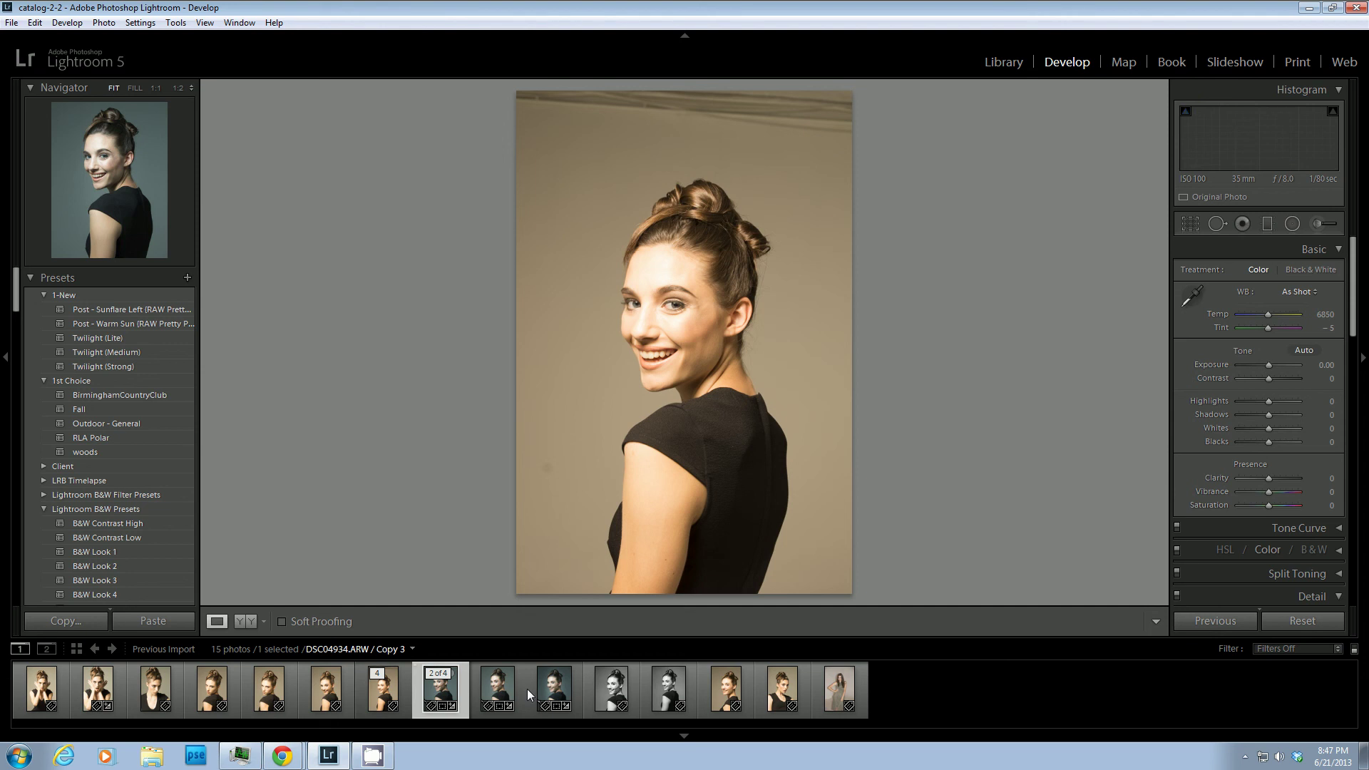